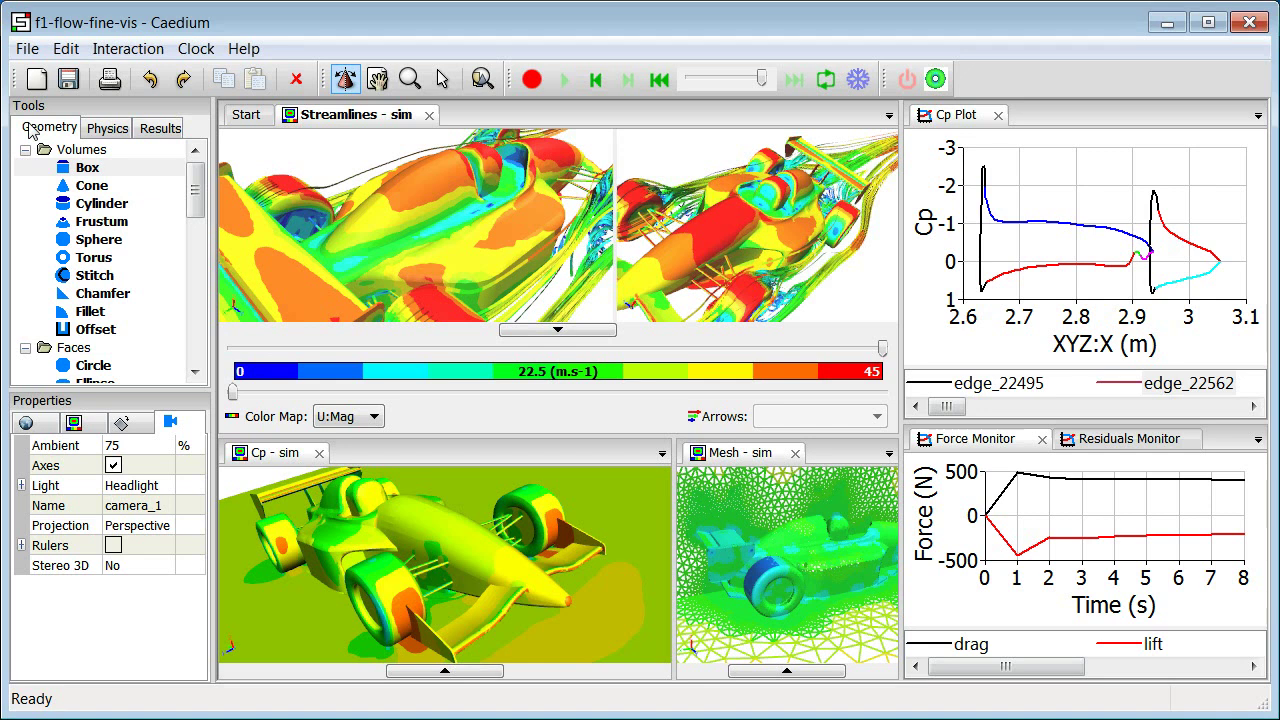
- Show the properties of the Box, Cone and Cylinder geometry shapes
{"action": "left_click", "coordinate": [66, 170]}
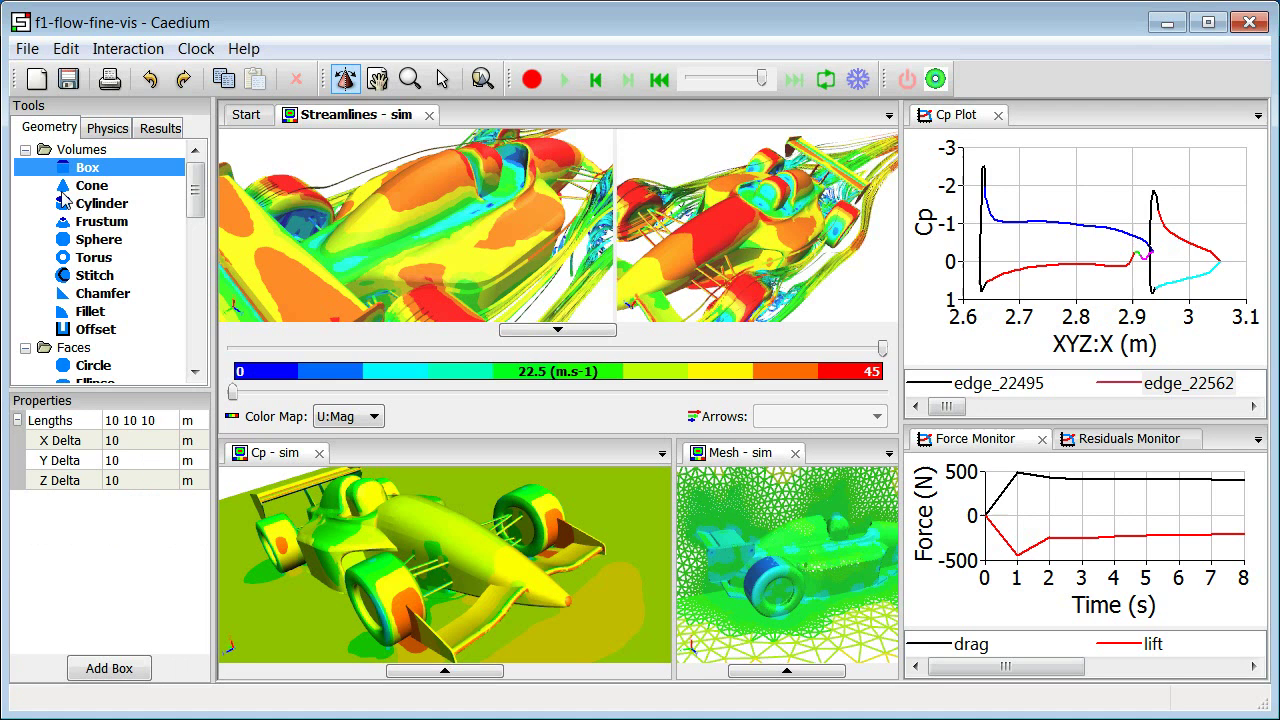
{"action": "left_click", "coordinate": [64, 188]}
{"action": "left_click", "coordinate": [66, 205]}
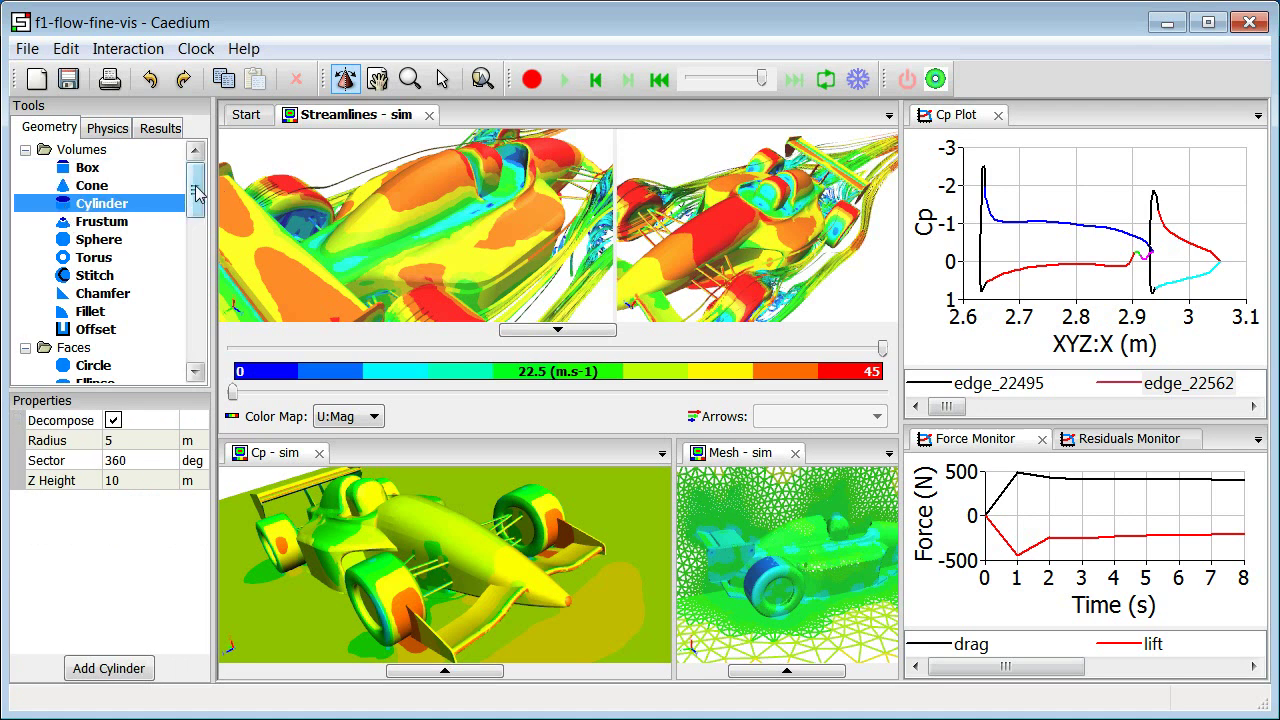
{"action": "scroll", "coordinate": [198, 207], "scroll_direction": "down", "scroll_amount": 1}
{"action": "left_click_drag", "start_coordinate": [198, 207], "coordinate": [194, 162]}
- Switch to the Physics tools and view the Air substance and Wall boundary condition
{"action": "left_click", "coordinate": [108, 128]}
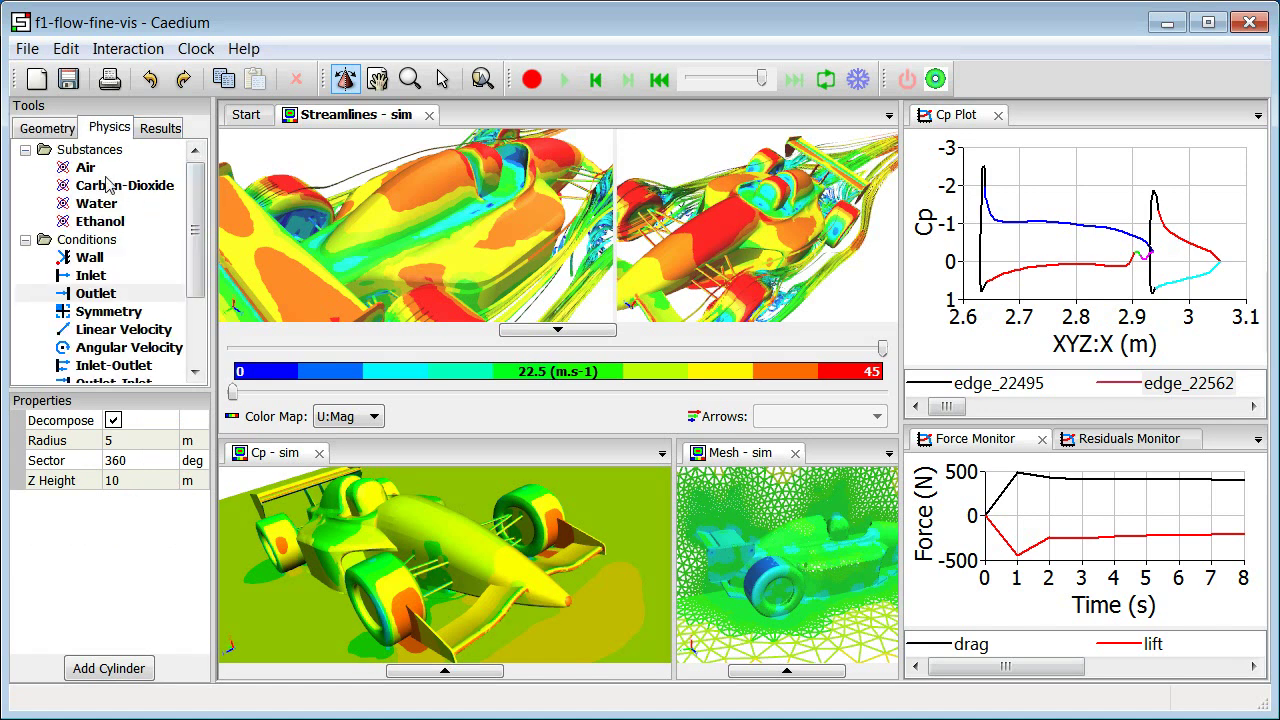
{"action": "left_click", "coordinate": [86, 168]}
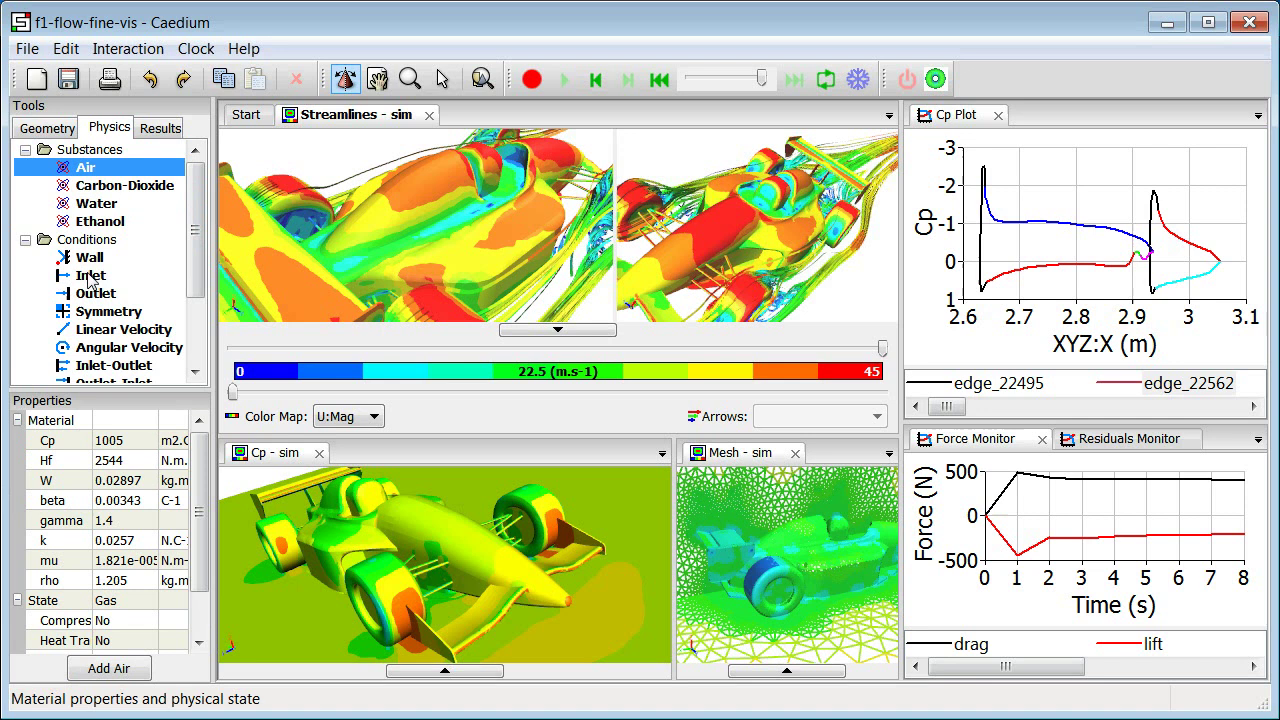
{"action": "left_click", "coordinate": [89, 259]}
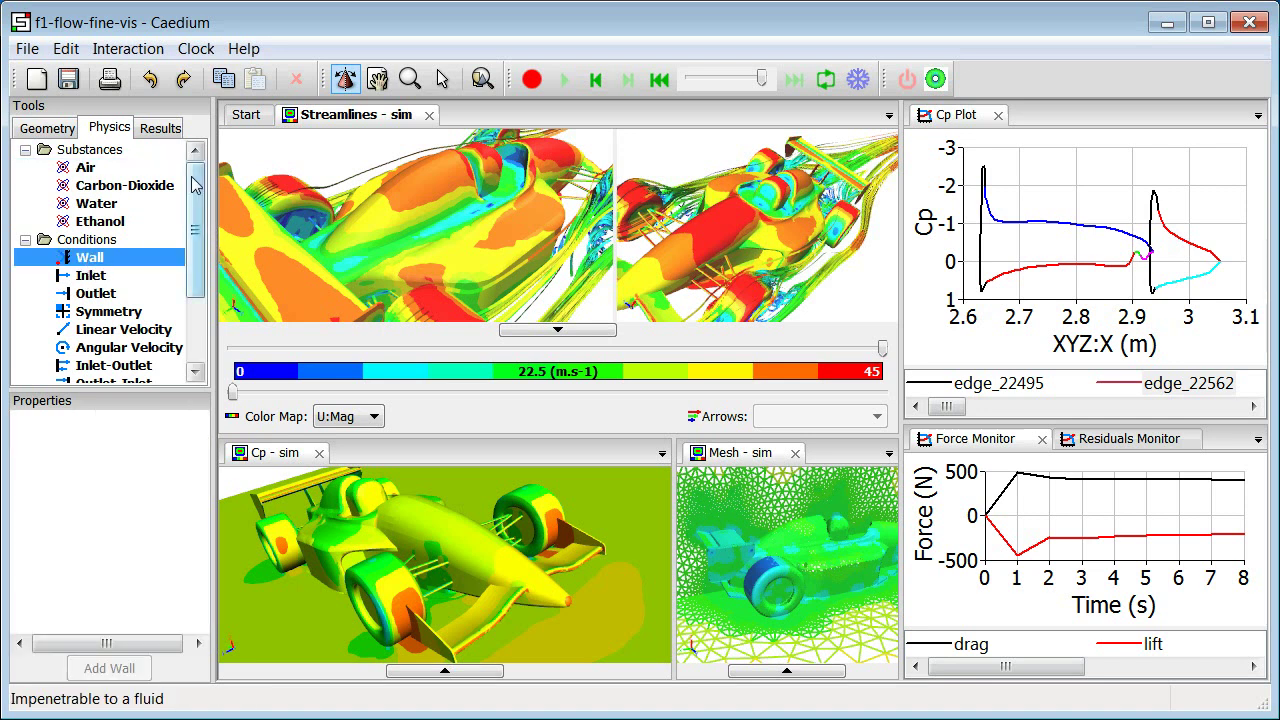
- Open the Results fields list and scroll through its tree
{"action": "left_click", "coordinate": [158, 129]}
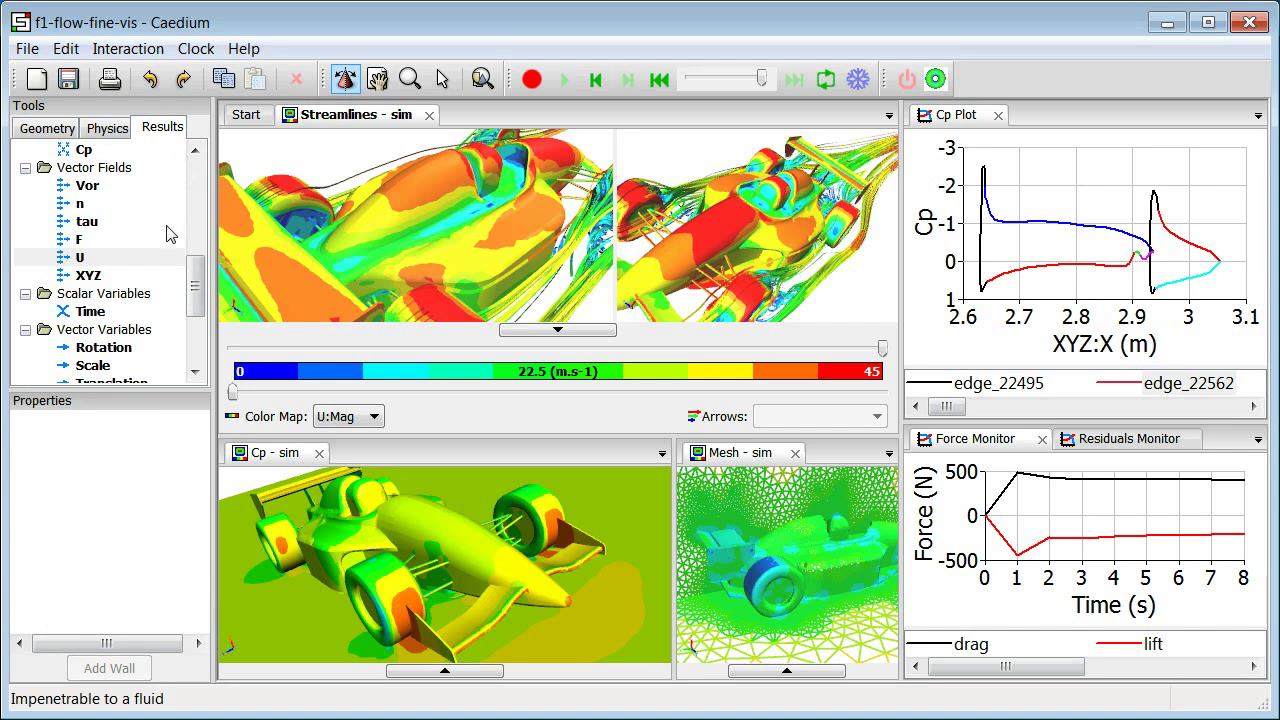
{"action": "mouse_move", "coordinate": [200, 298]}
{"action": "left_mouse_down"}
{"action": "mouse_move", "coordinate": [196, 192]}
{"action": "mouse_move", "coordinate": [196, 285]}
{"action": "left_mouse_up"}
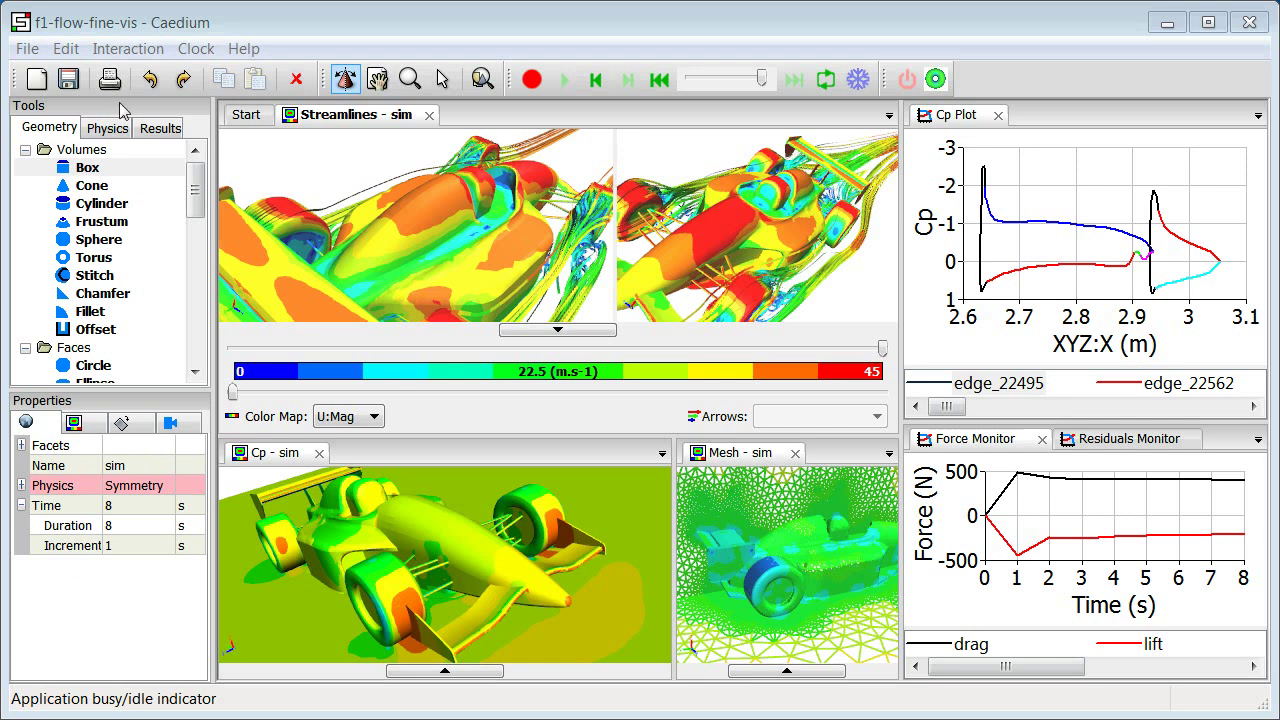
- Select the Box and change its X Delta length from 20 to 10 m
{"action": "left_click", "coordinate": [84, 172]}
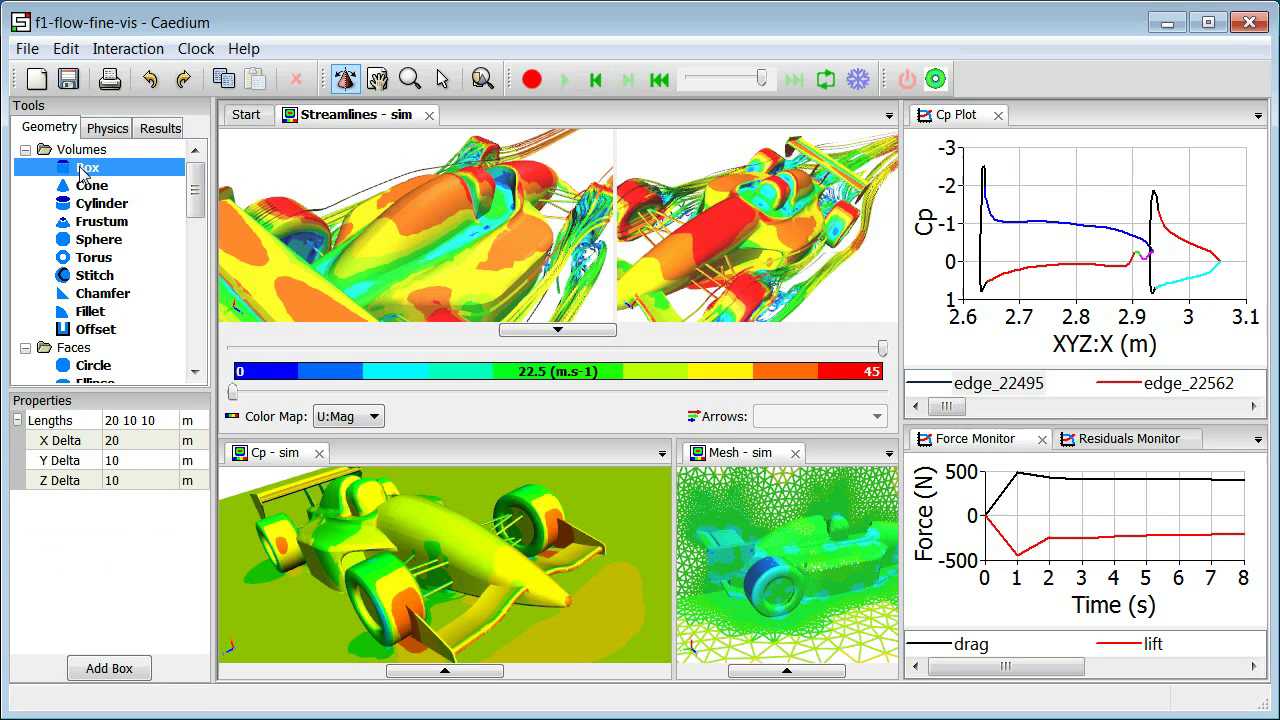
{"action": "left_click", "coordinate": [139, 423]}
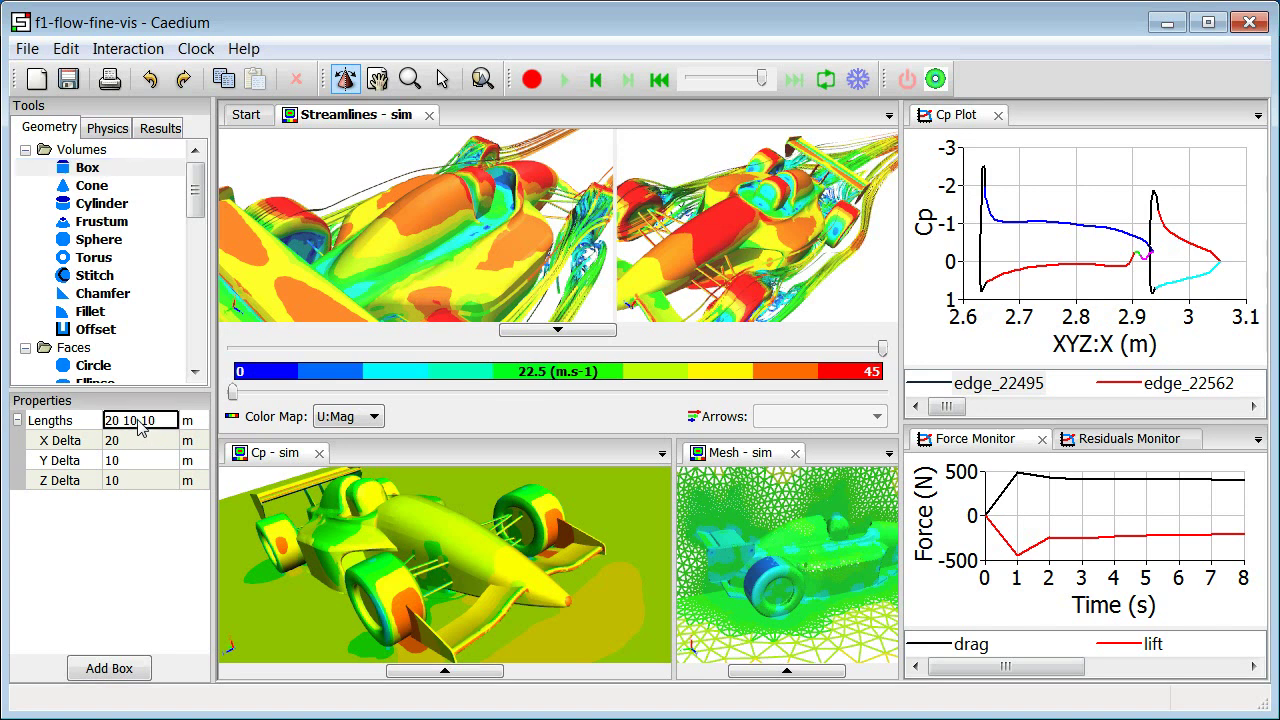
{"action": "left_click", "coordinate": [137, 445]}
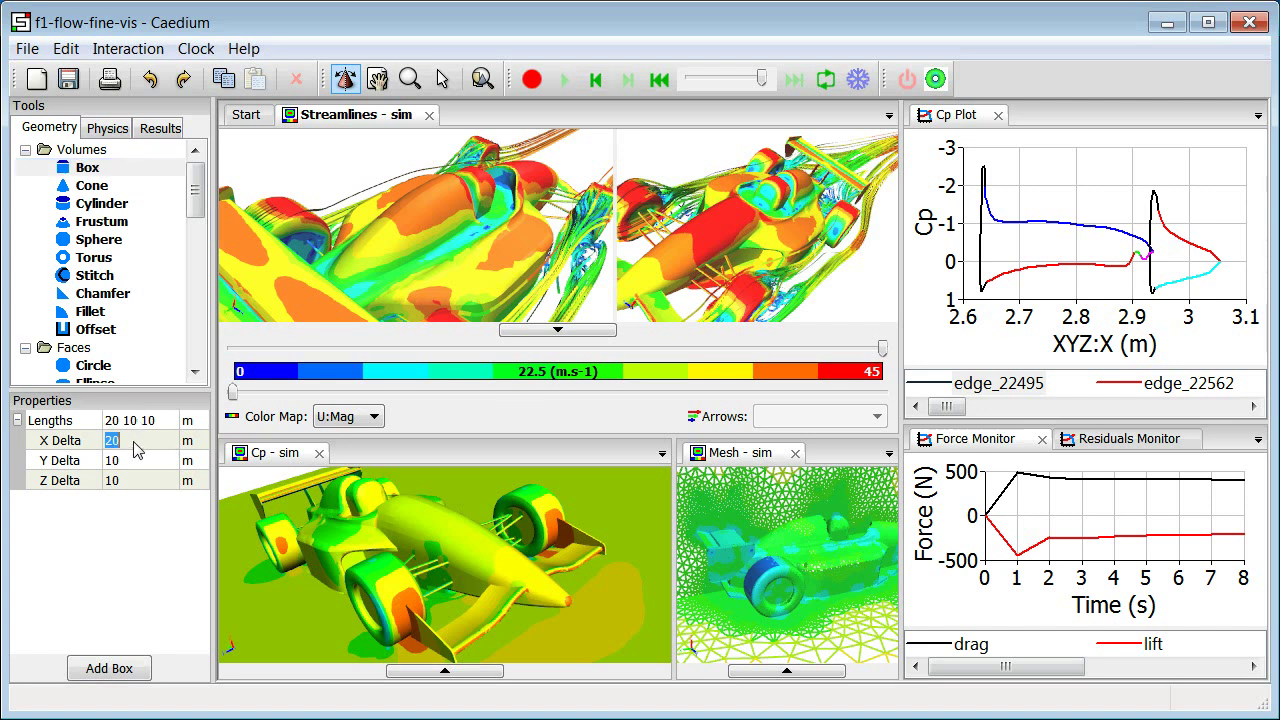
{"action": "type", "text": "10"}
{"action": "key", "text": "Return"}
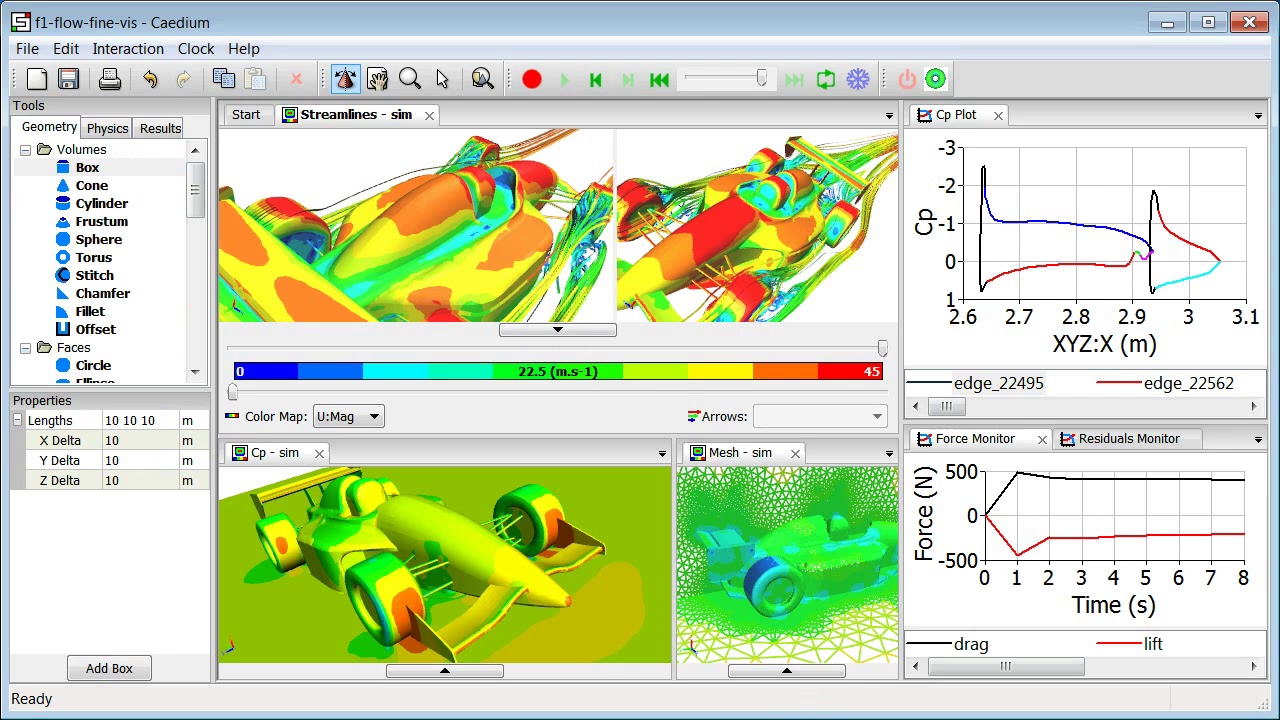
- Cycle through the Cp and Mesh views, then orbit the car in the Streamlines view
{"action": "left_click_drag", "start_coordinate": [440, 230], "coordinate": [406, 197]}
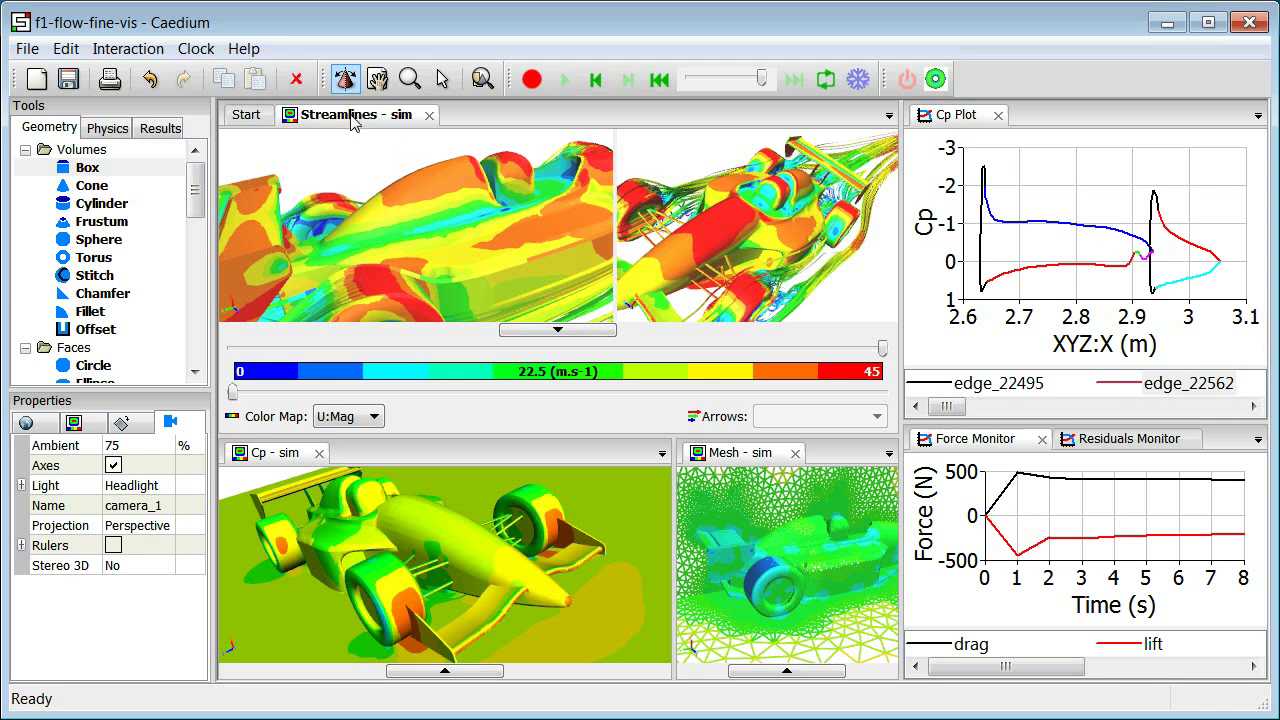
{"action": "left_click", "coordinate": [272, 454]}
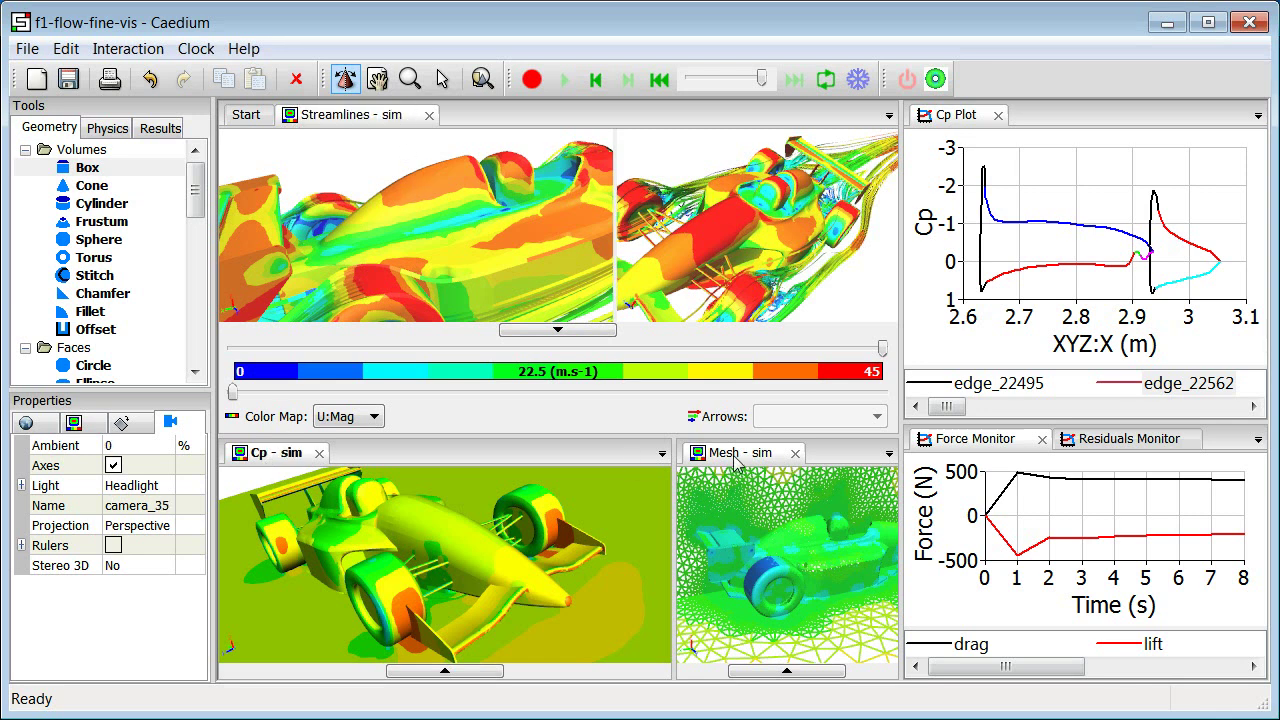
{"action": "left_click", "coordinate": [737, 456]}
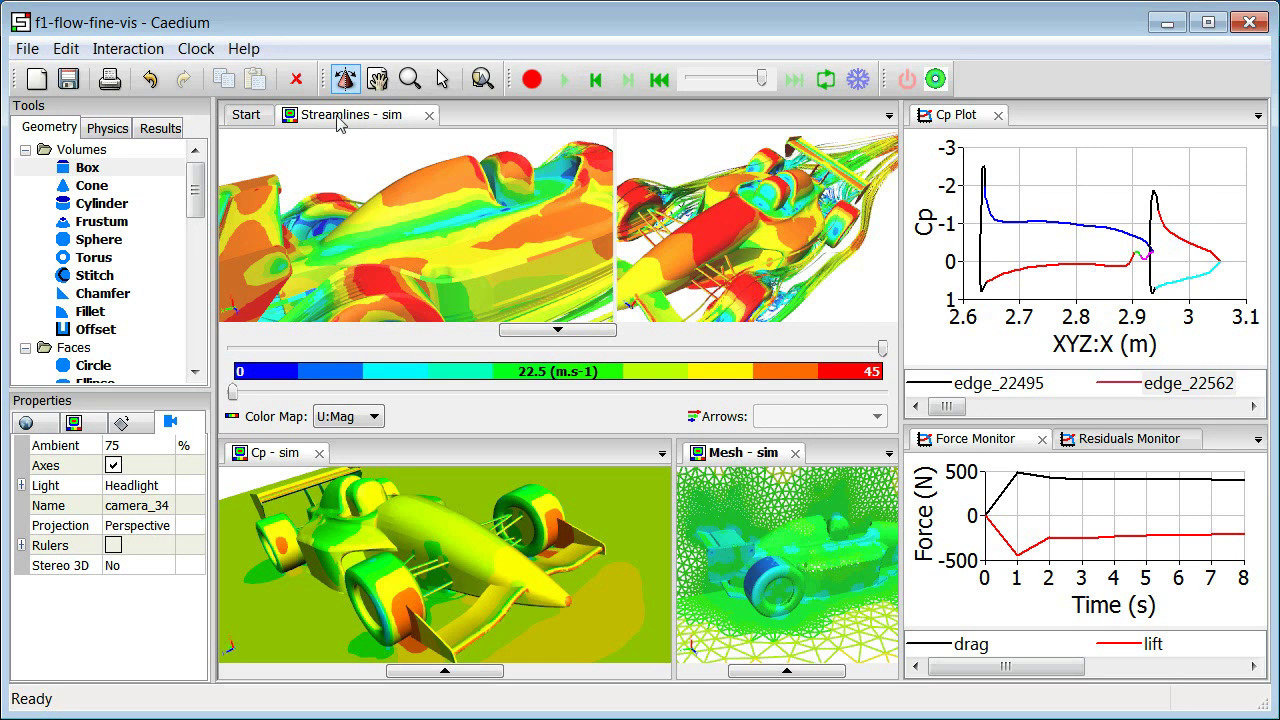
{"action": "left_click", "coordinate": [372, 188]}
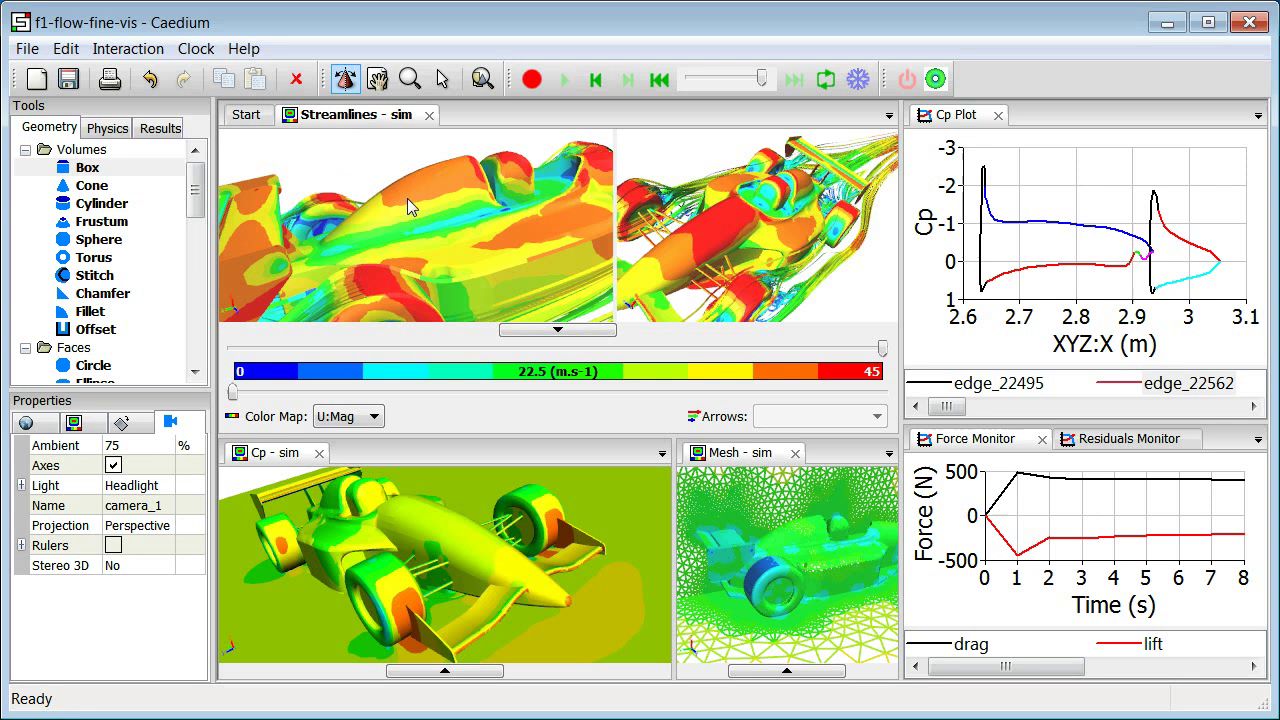
{"action": "left_click_drag", "start_coordinate": [412, 193], "coordinate": [498, 210]}
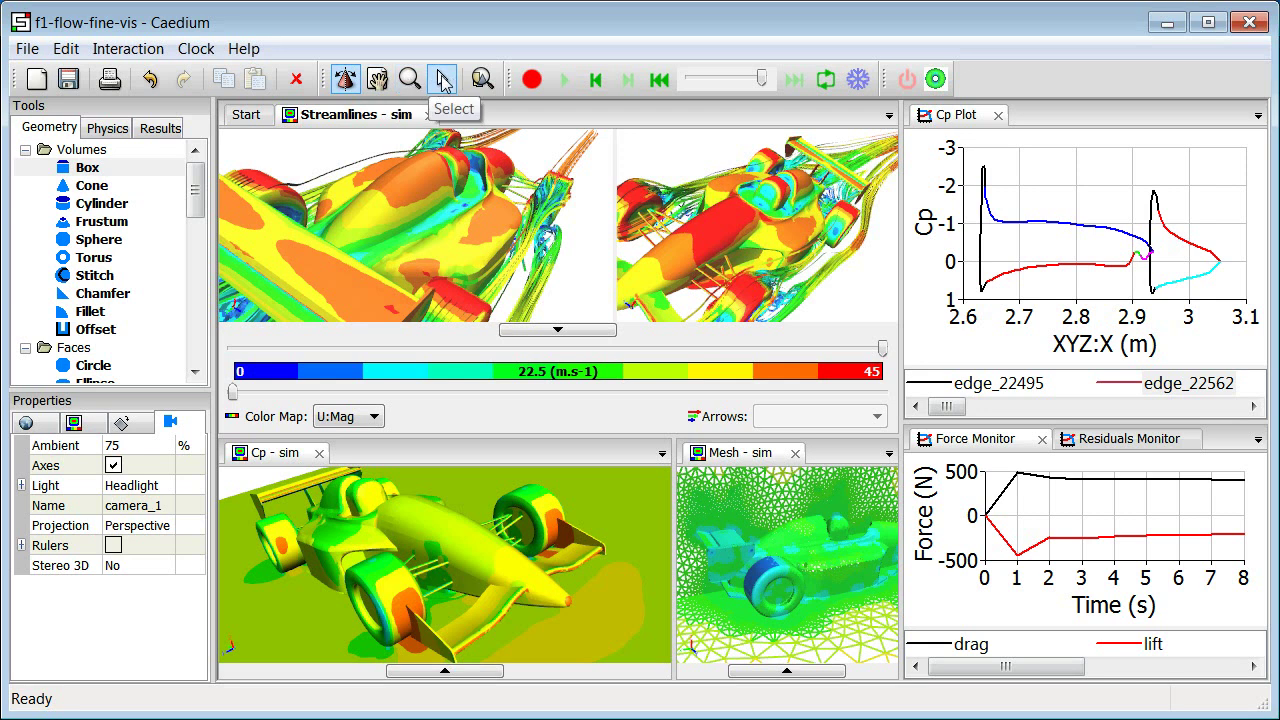
- Rotate the F1 car in the Streamlines view to look along its cockpit
{"action": "left_click_drag", "start_coordinate": [414, 178], "coordinate": [405, 183]}
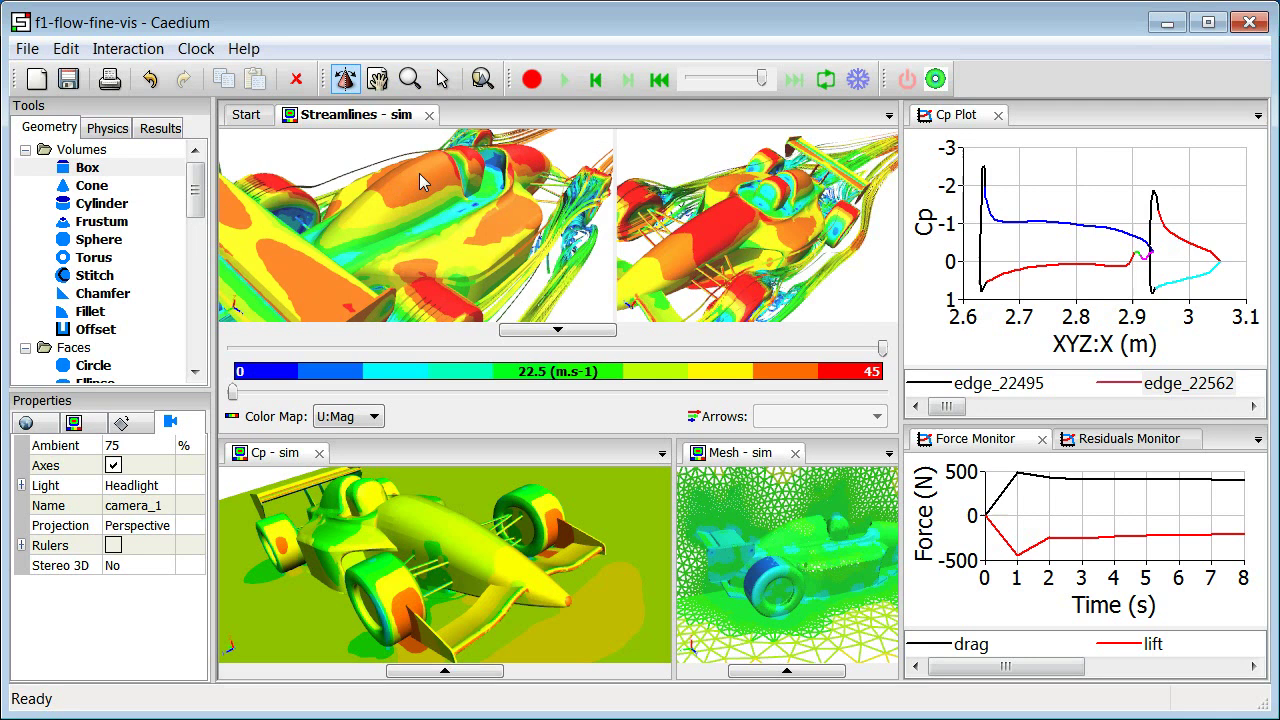
{"action": "left_click_drag", "start_coordinate": [419, 173], "coordinate": [432, 199]}
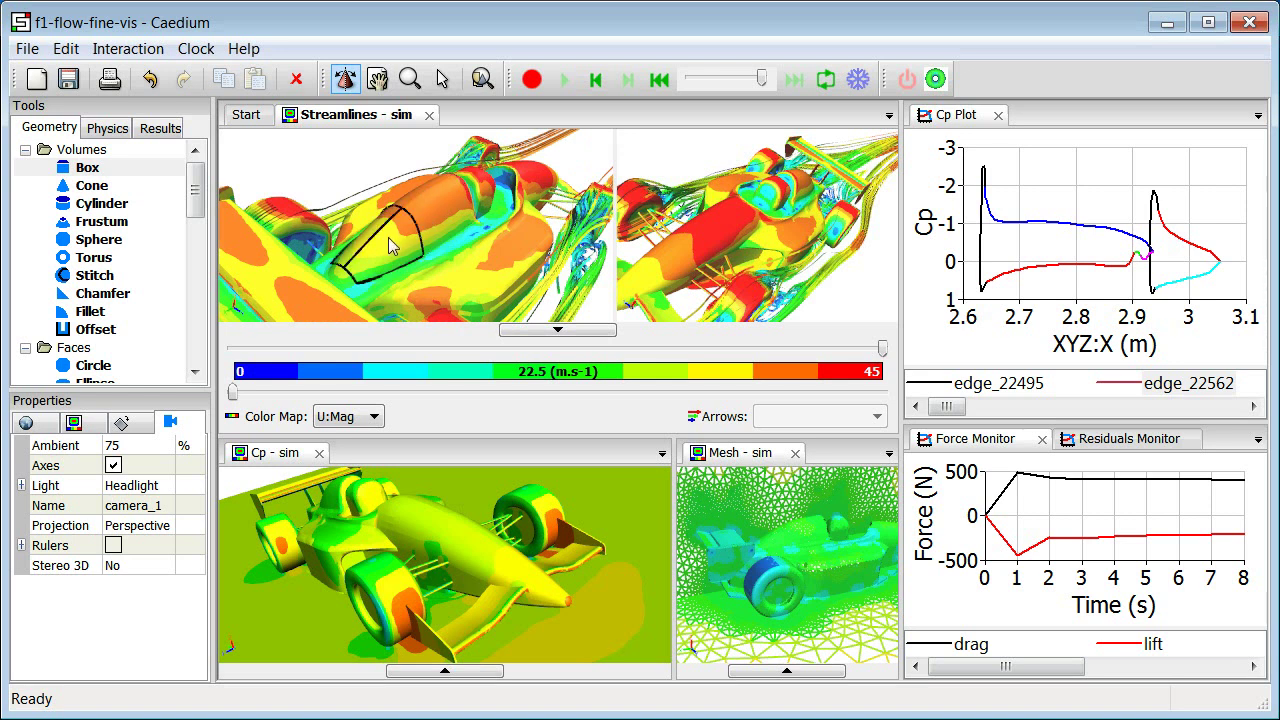
- Select the cockpit face face_10067 on the car body and show its properties
{"action": "left_click_drag", "start_coordinate": [395, 243], "coordinate": [488, 191]}
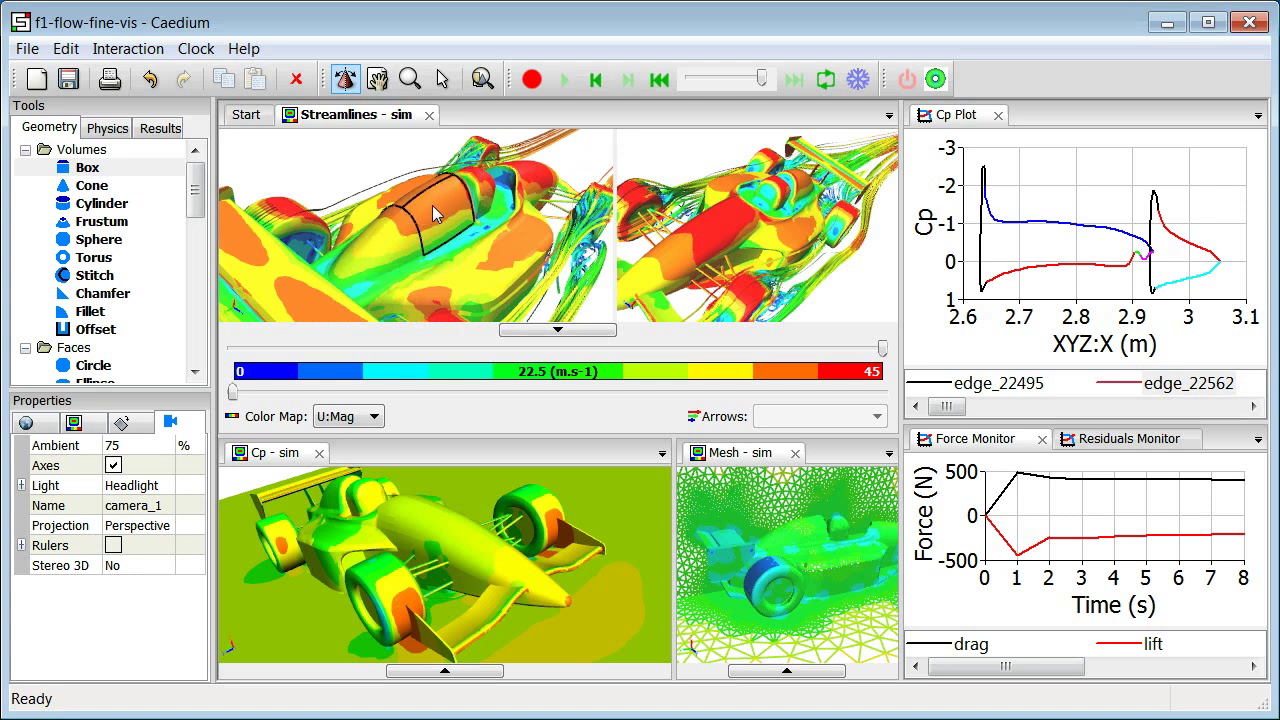
{"action": "left_click", "coordinate": [432, 205]}
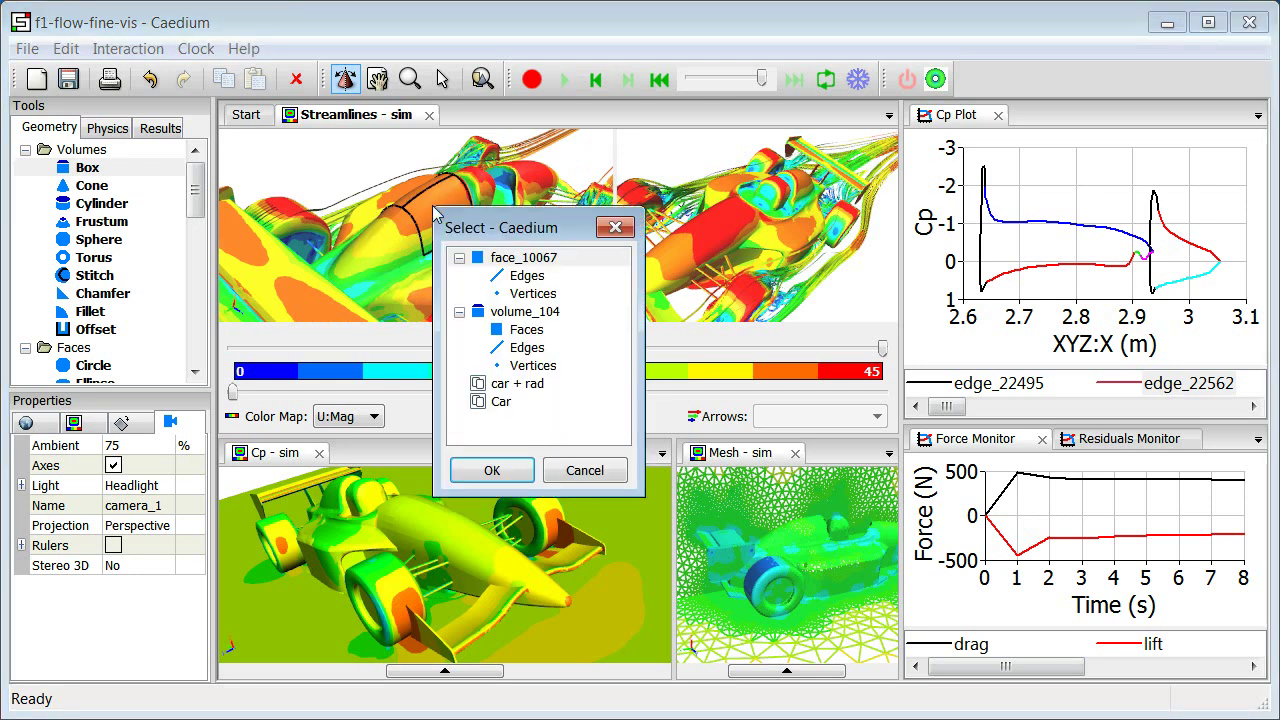
{"action": "left_click", "coordinate": [525, 260]}
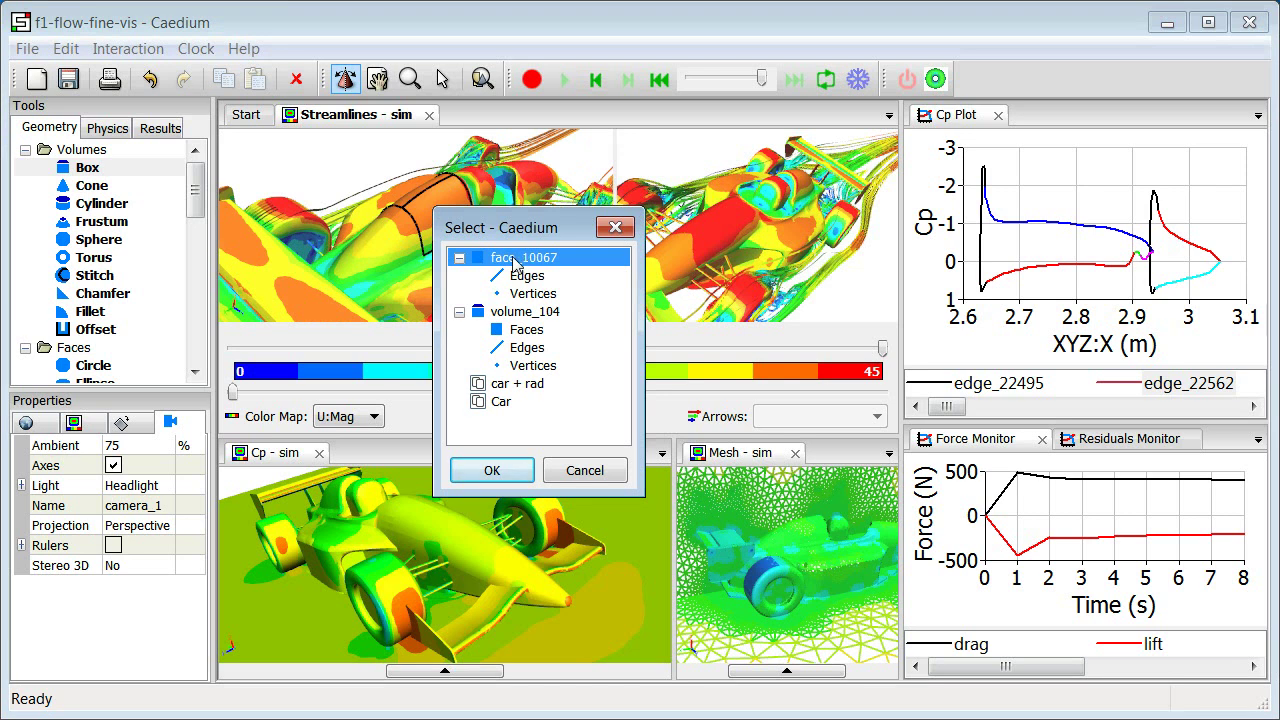
{"action": "double_click", "coordinate": [514, 260]}
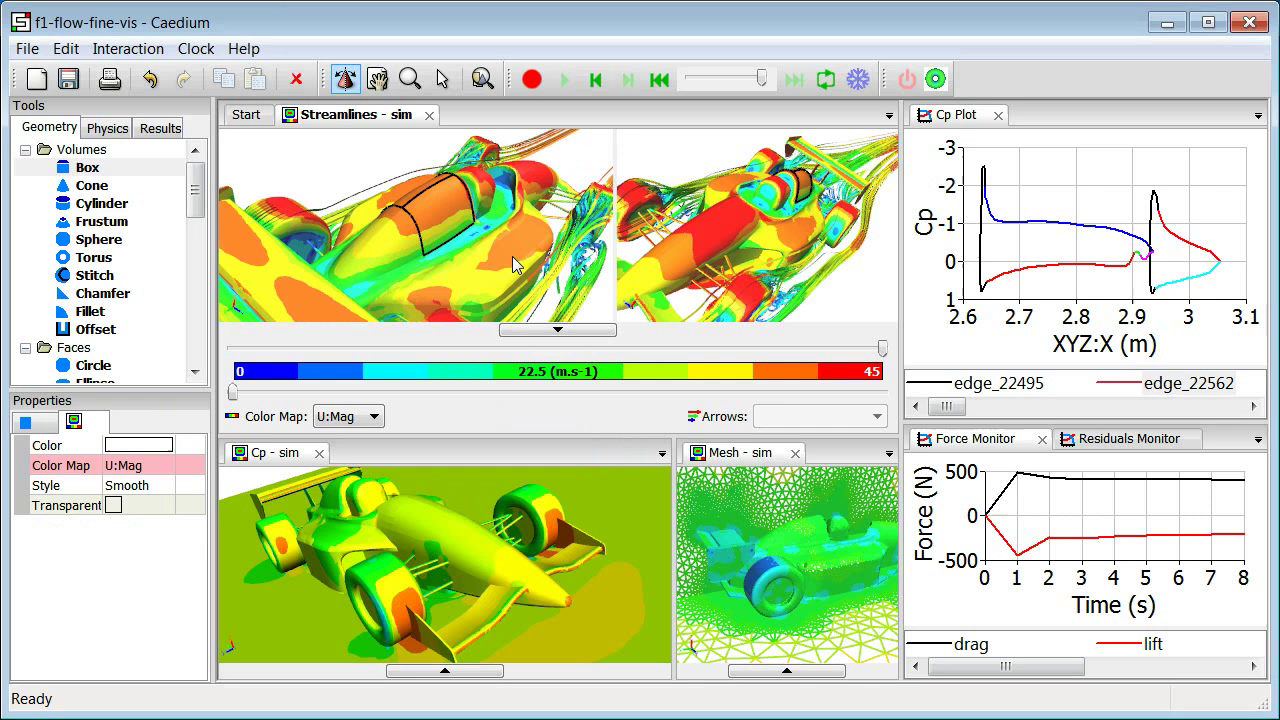
{"action": "right_click", "coordinate": [512, 258]}
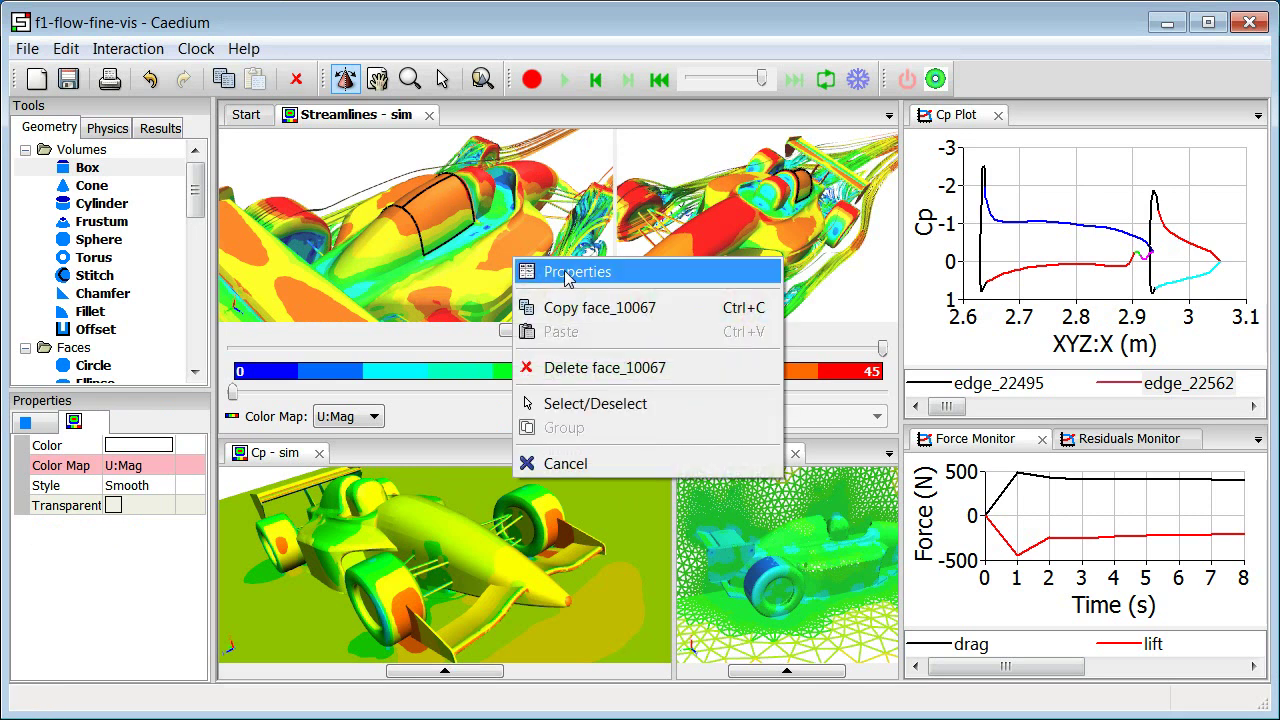
{"action": "left_click", "coordinate": [530, 273]}
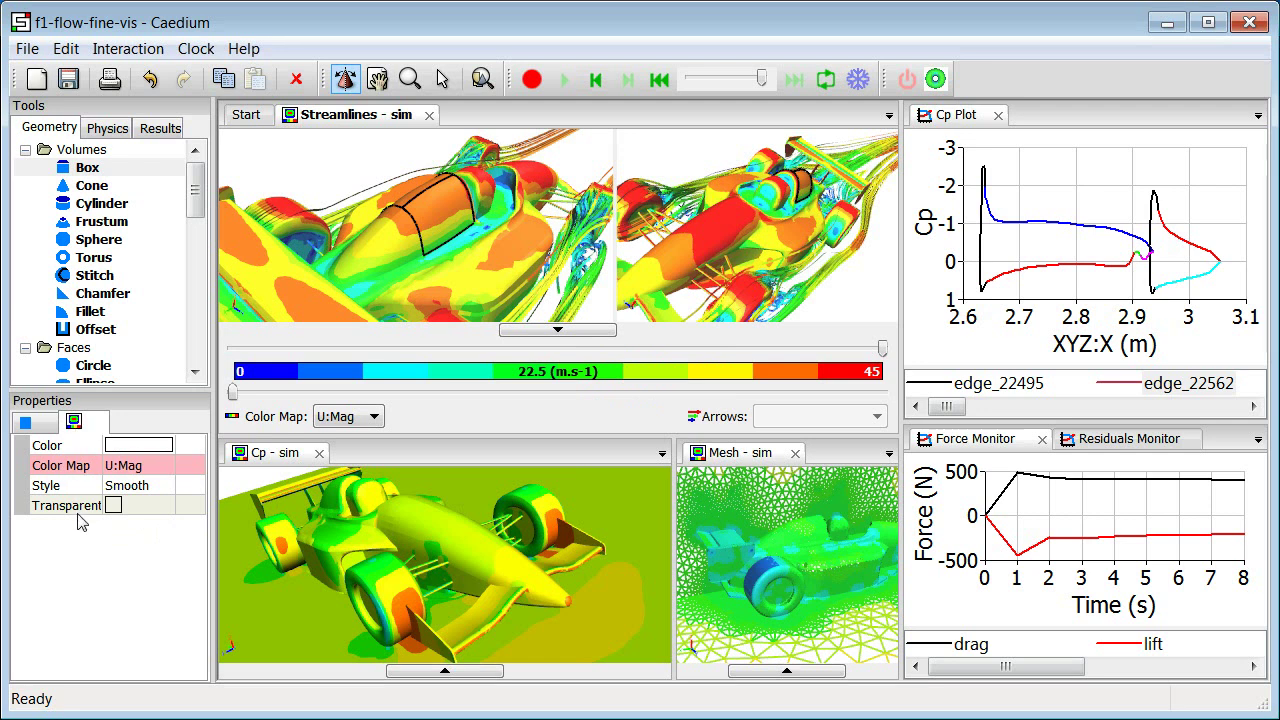
- Expand face_10067's Wall physics settings, then collapse them again
{"action": "left_click", "coordinate": [30, 425]}
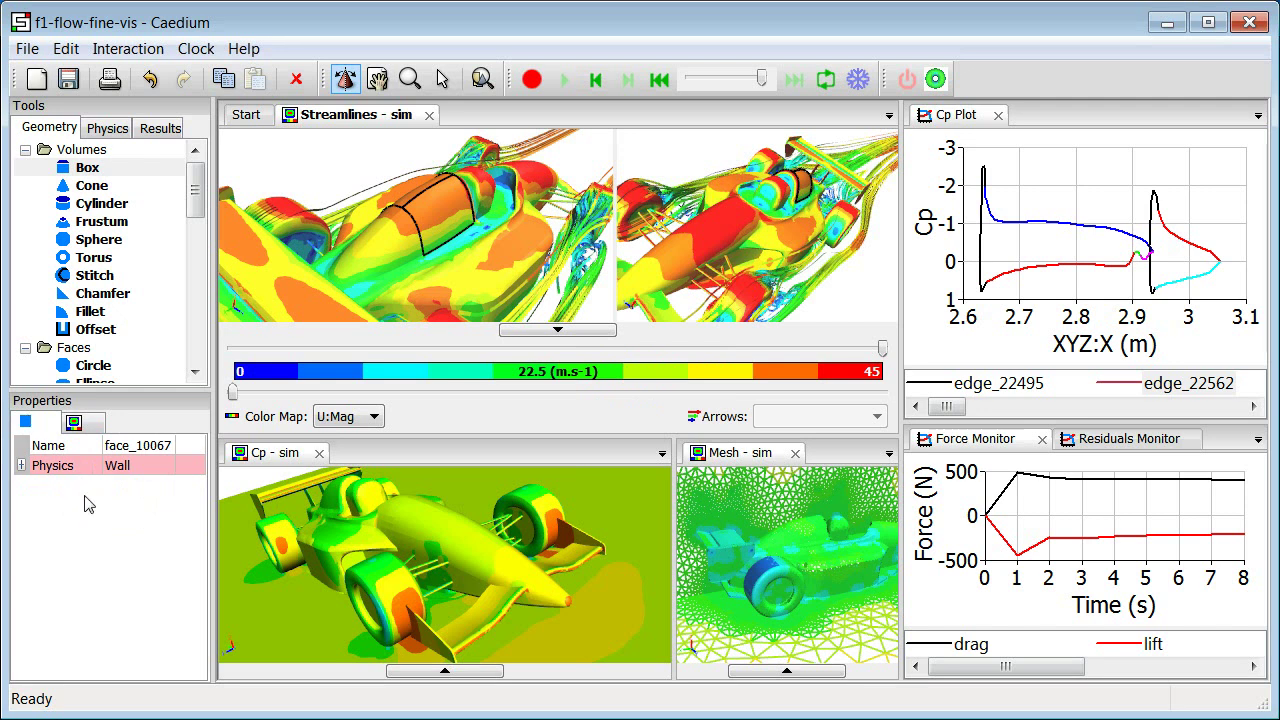
{"action": "left_click", "coordinate": [21, 465]}
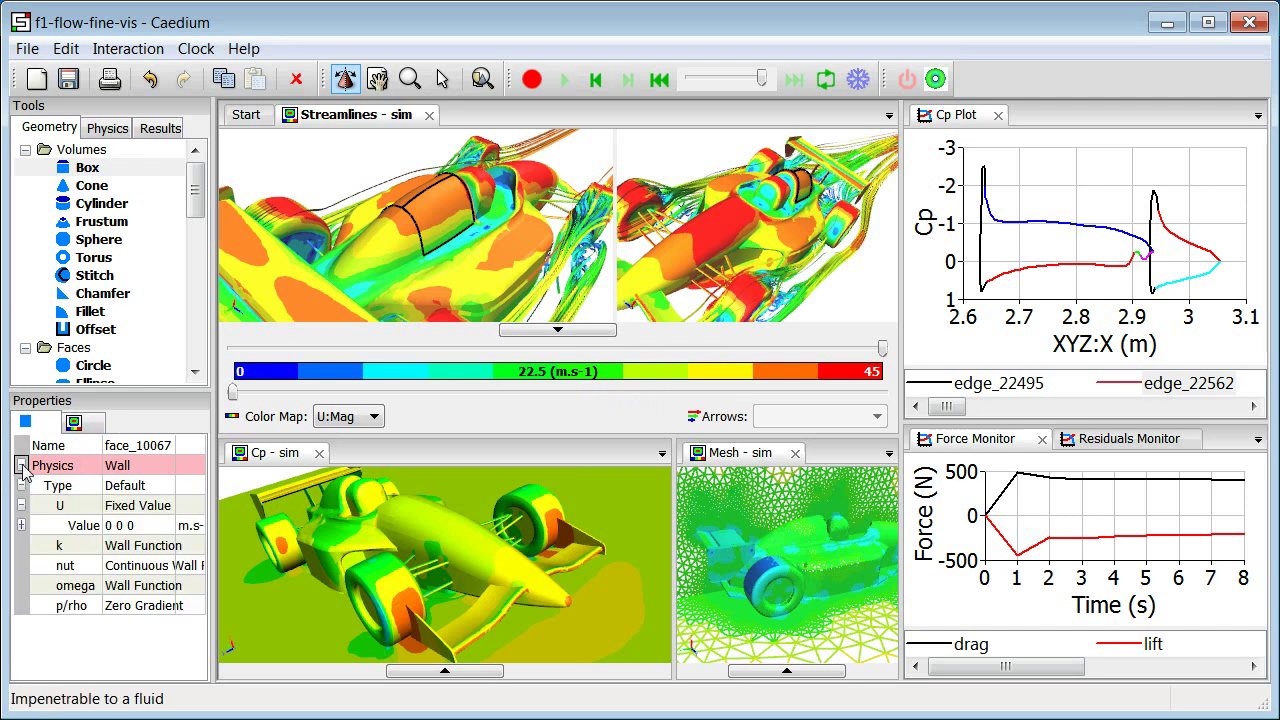
{"action": "left_click", "coordinate": [21, 465]}
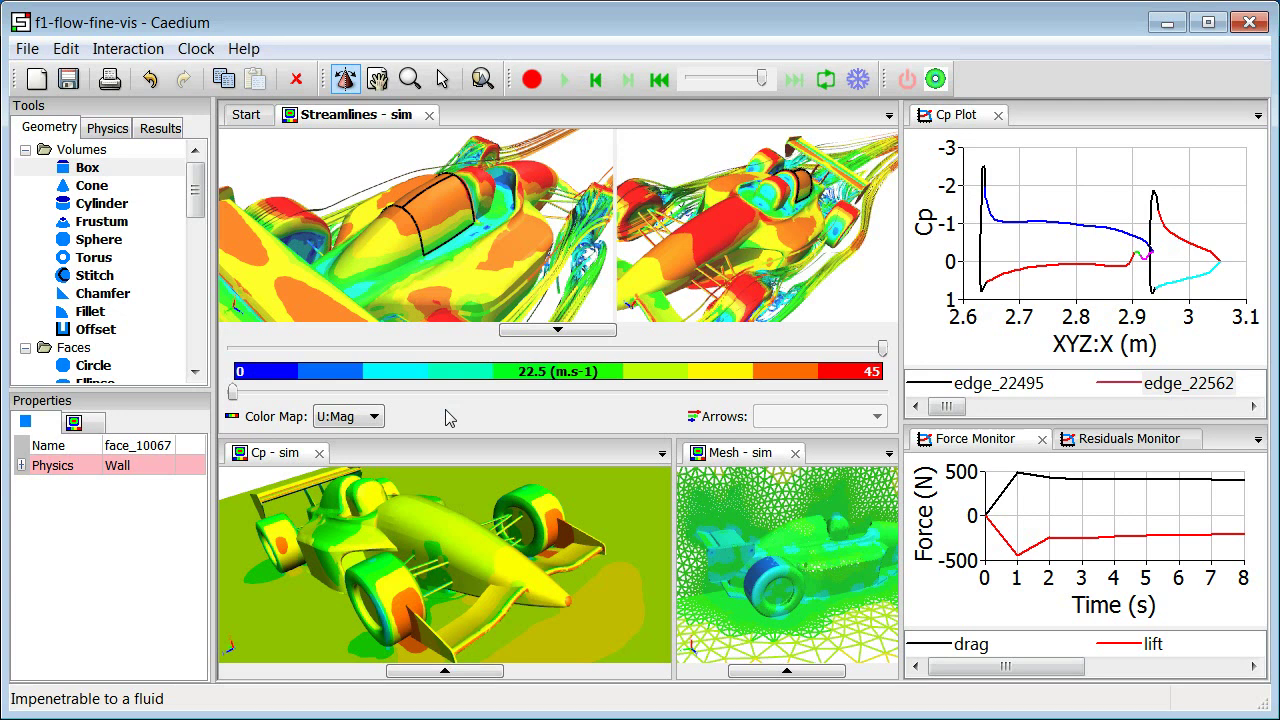
- Show and hide the Cp view's legend, then select the Streamlines view's colour map
{"action": "left_click", "coordinate": [418, 670]}
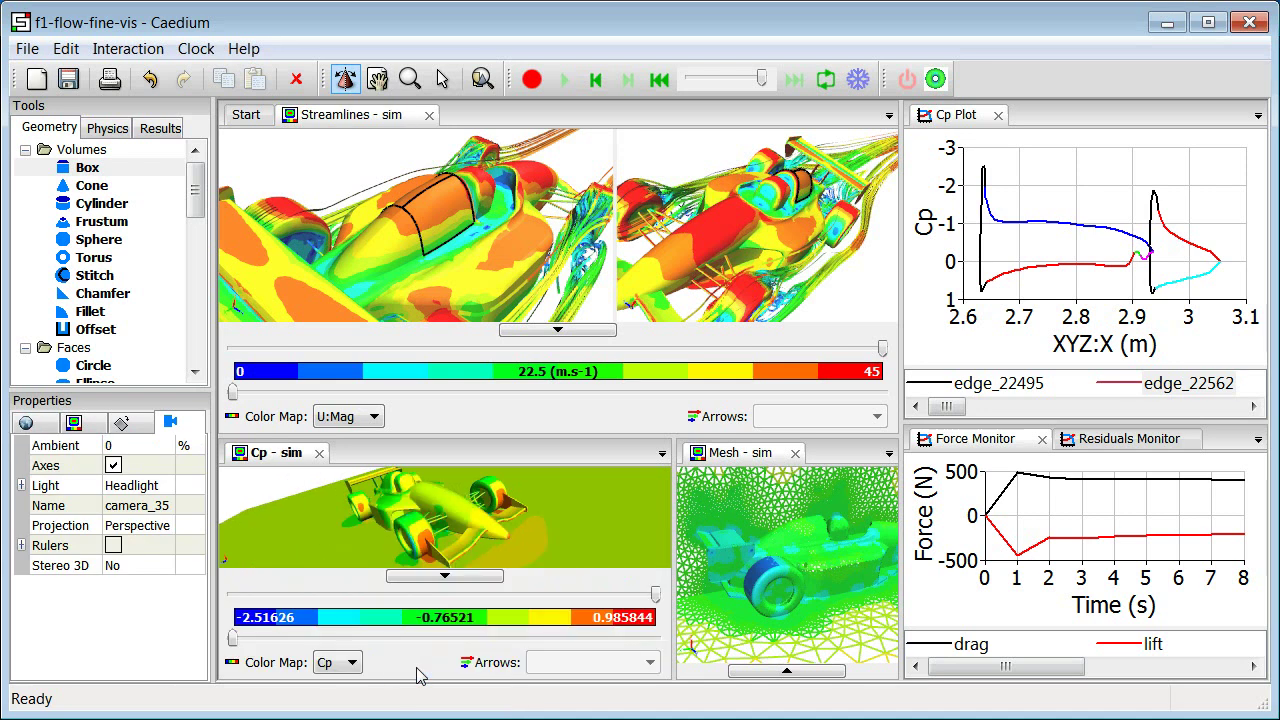
{"action": "left_click", "coordinate": [414, 577]}
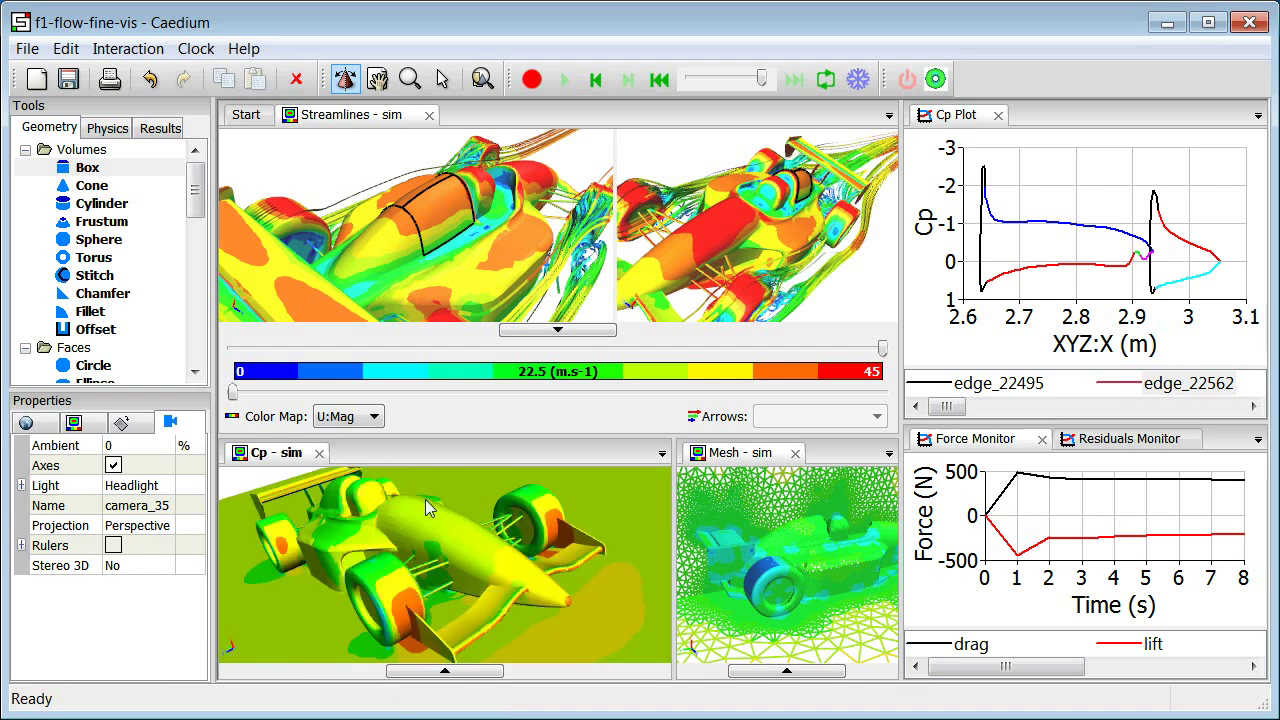
{"action": "left_click", "coordinate": [435, 425]}
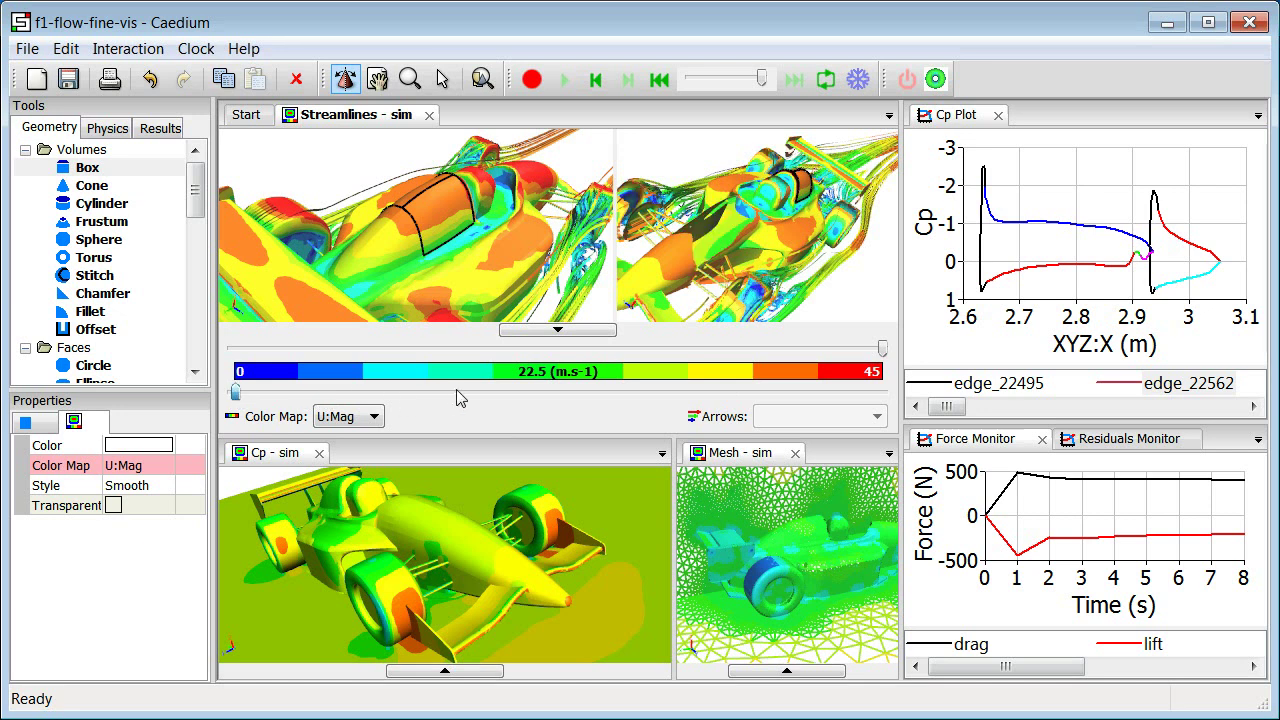
- Raise the velocity range's lower cutoff and reset it, keeping U:Mag as the colour variable
{"action": "left_click_drag", "start_coordinate": [460, 398], "coordinate": [547, 394]}
{"action": "left_click_drag", "start_coordinate": [322, 397], "coordinate": [232, 398]}
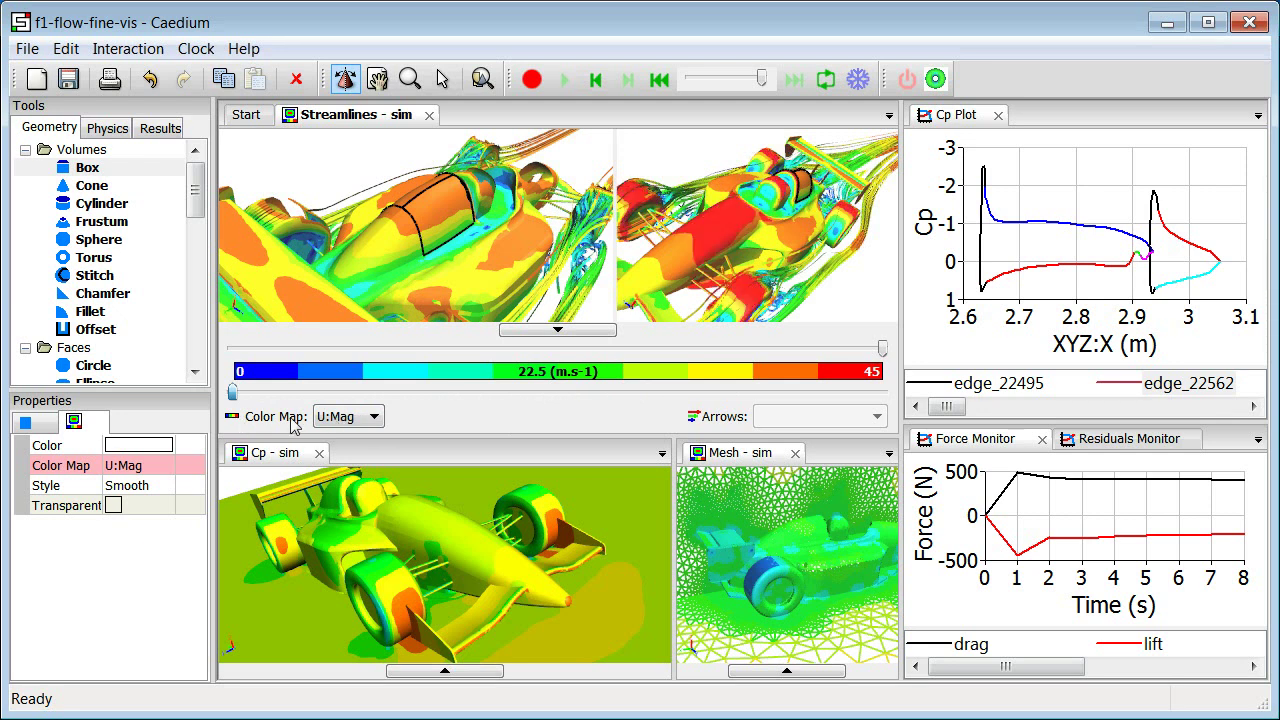
{"action": "left_click", "coordinate": [376, 418]}
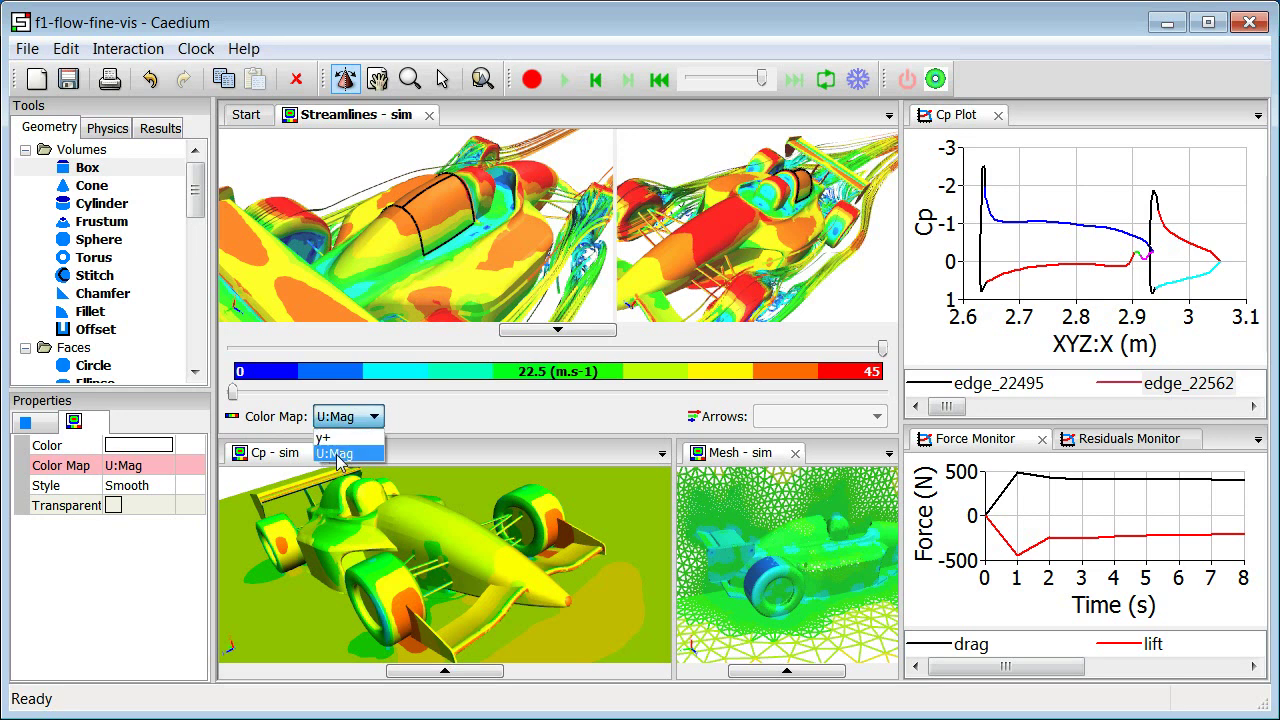
{"action": "left_click", "coordinate": [443, 418]}
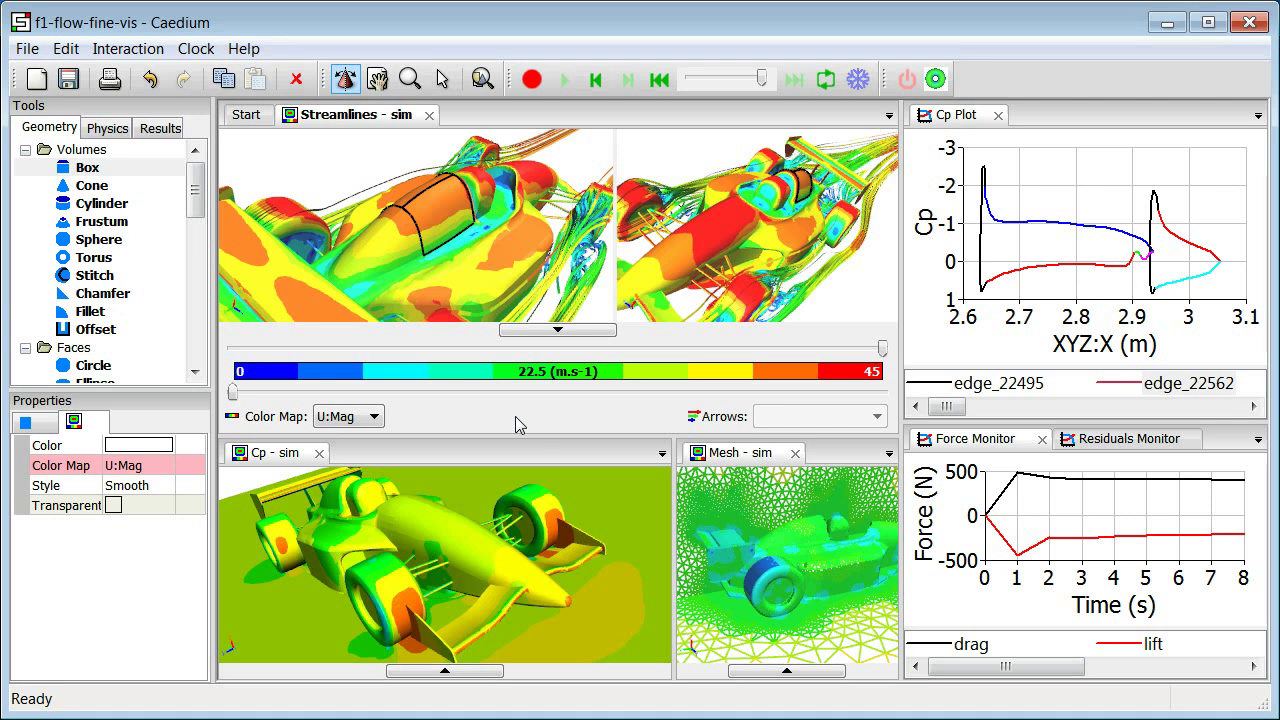
- Select the velocity colour bar to show its Colors, Range and Scale settings
{"action": "left_click", "coordinate": [265, 420]}
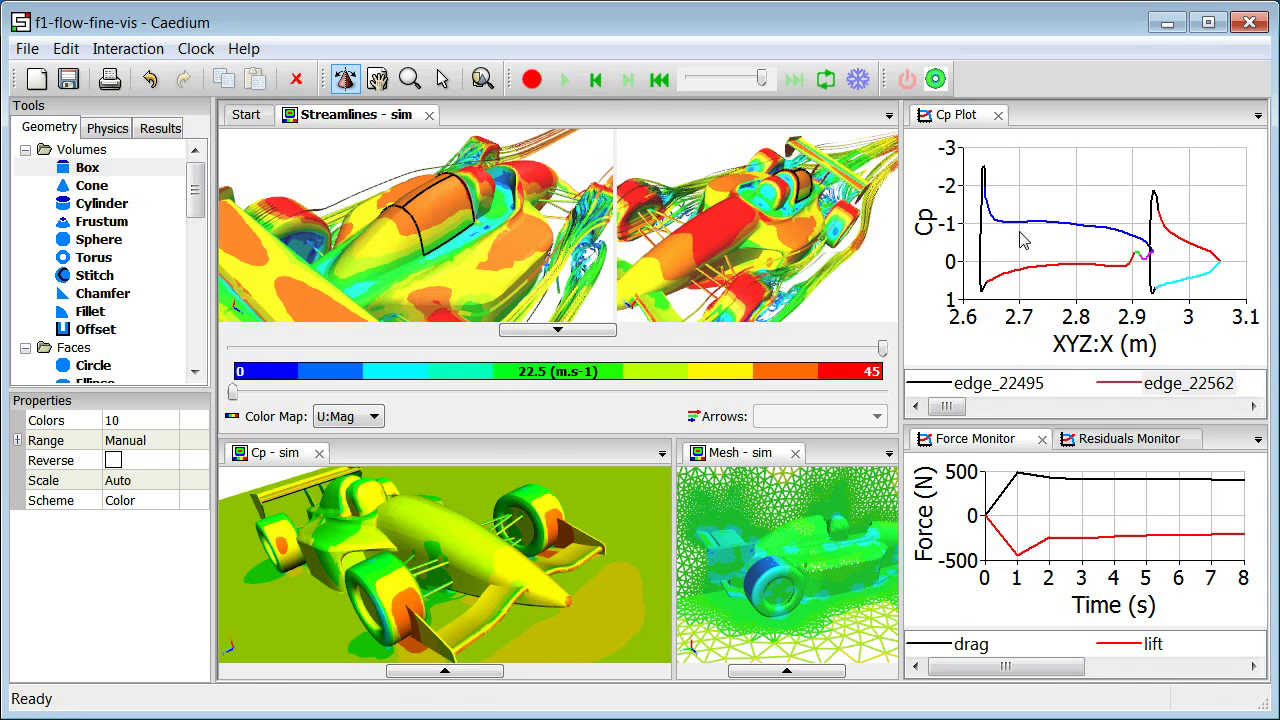
{"action": "left_click", "coordinate": [968, 116]}
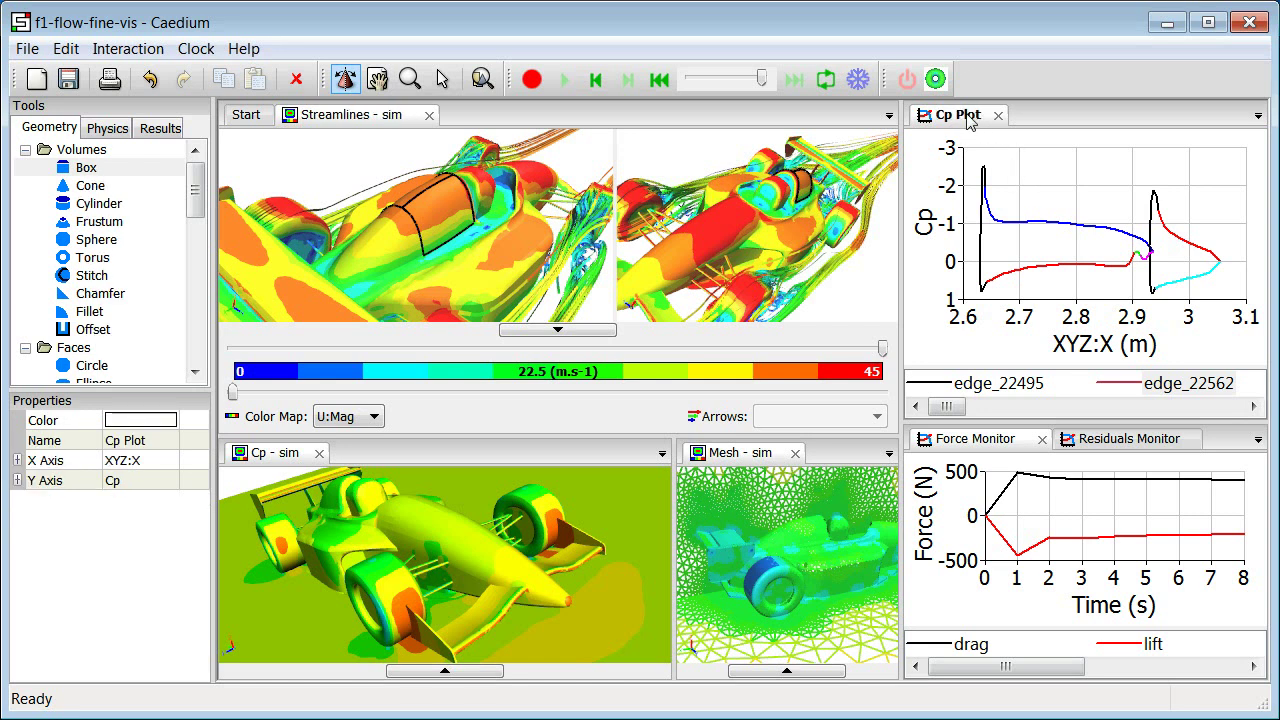
{"action": "left_click", "coordinate": [993, 446]}
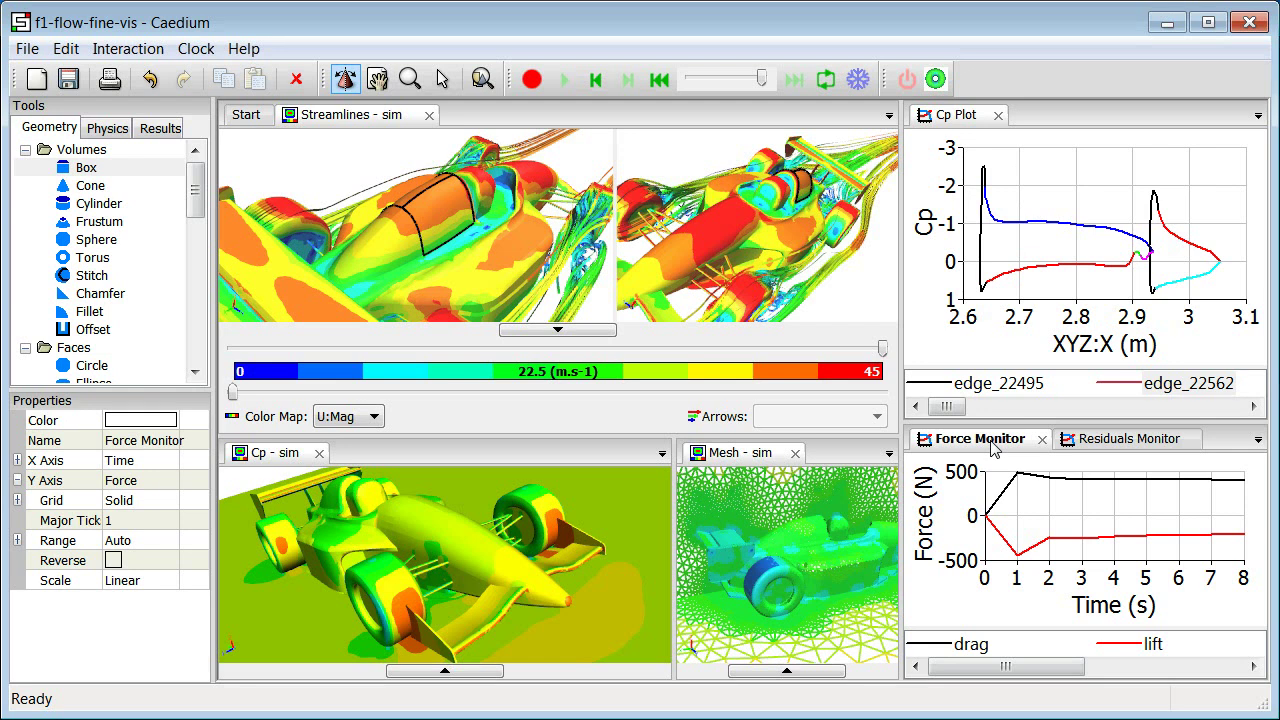
{"action": "left_click", "coordinate": [950, 118]}
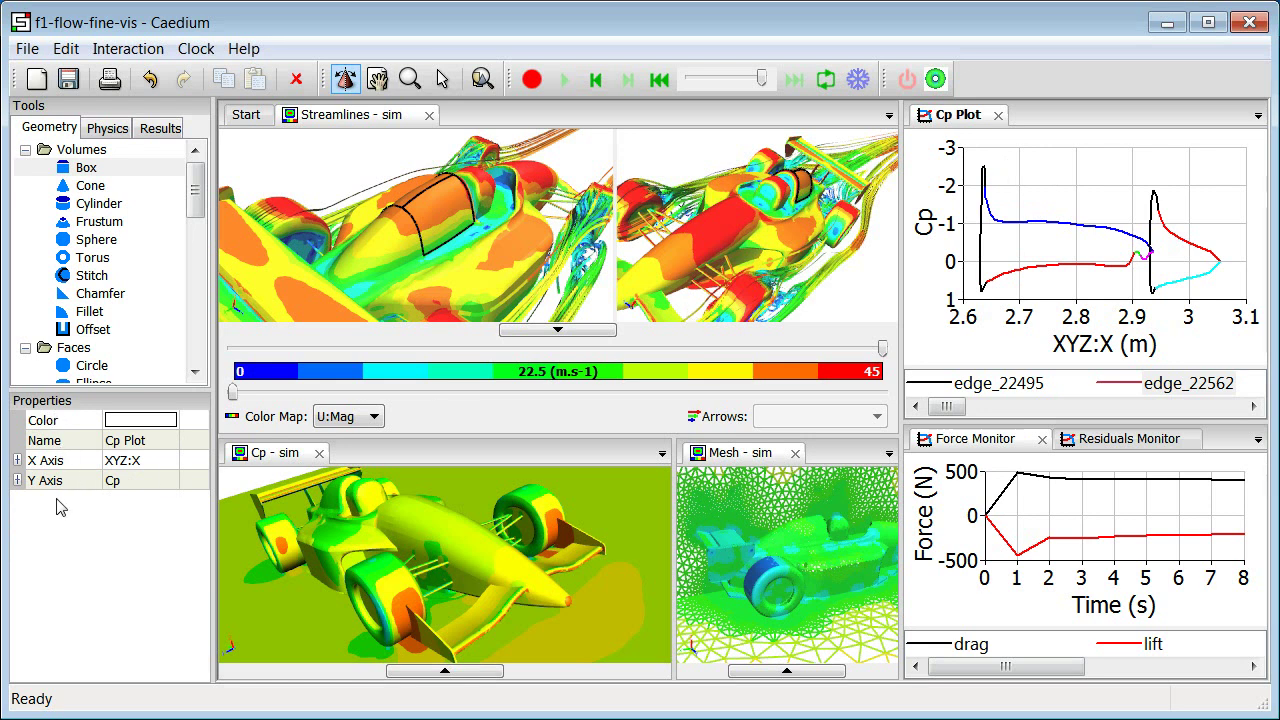
{"action": "left_click", "coordinate": [17, 460]}
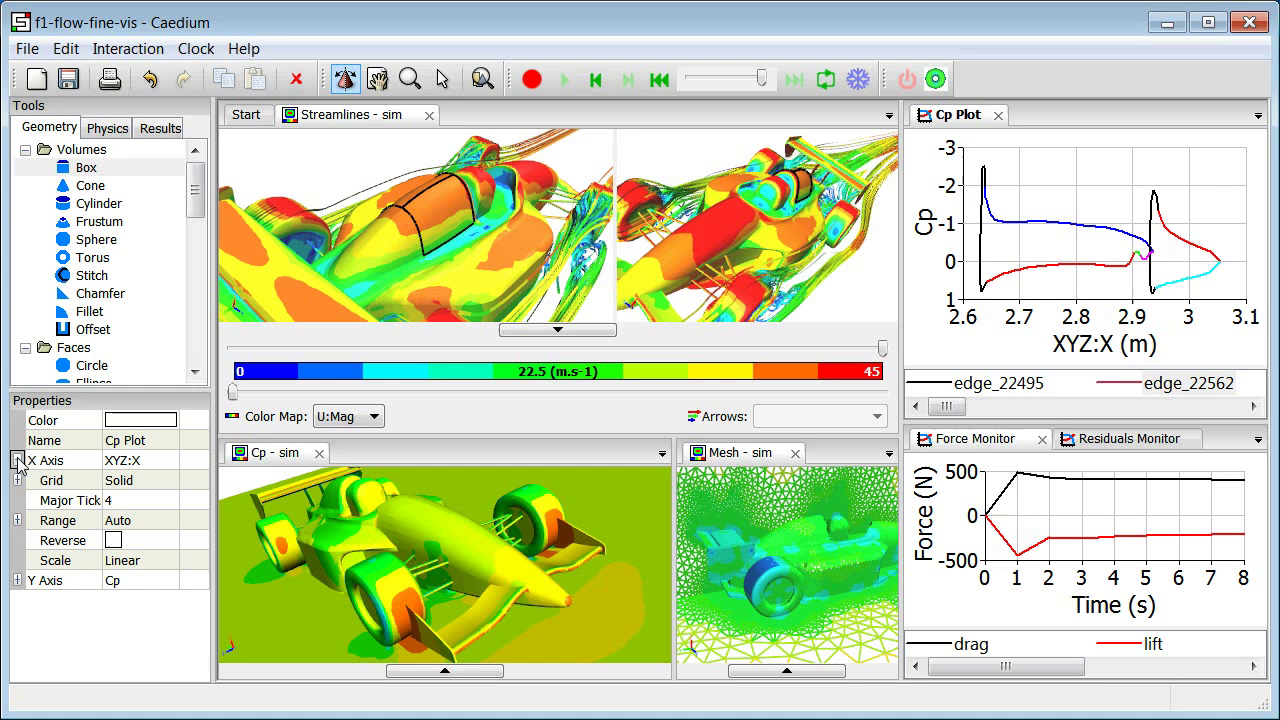
{"action": "left_click", "coordinate": [17, 460]}
{"action": "left_click", "coordinate": [17, 460]}
{"action": "left_click", "coordinate": [17, 460]}
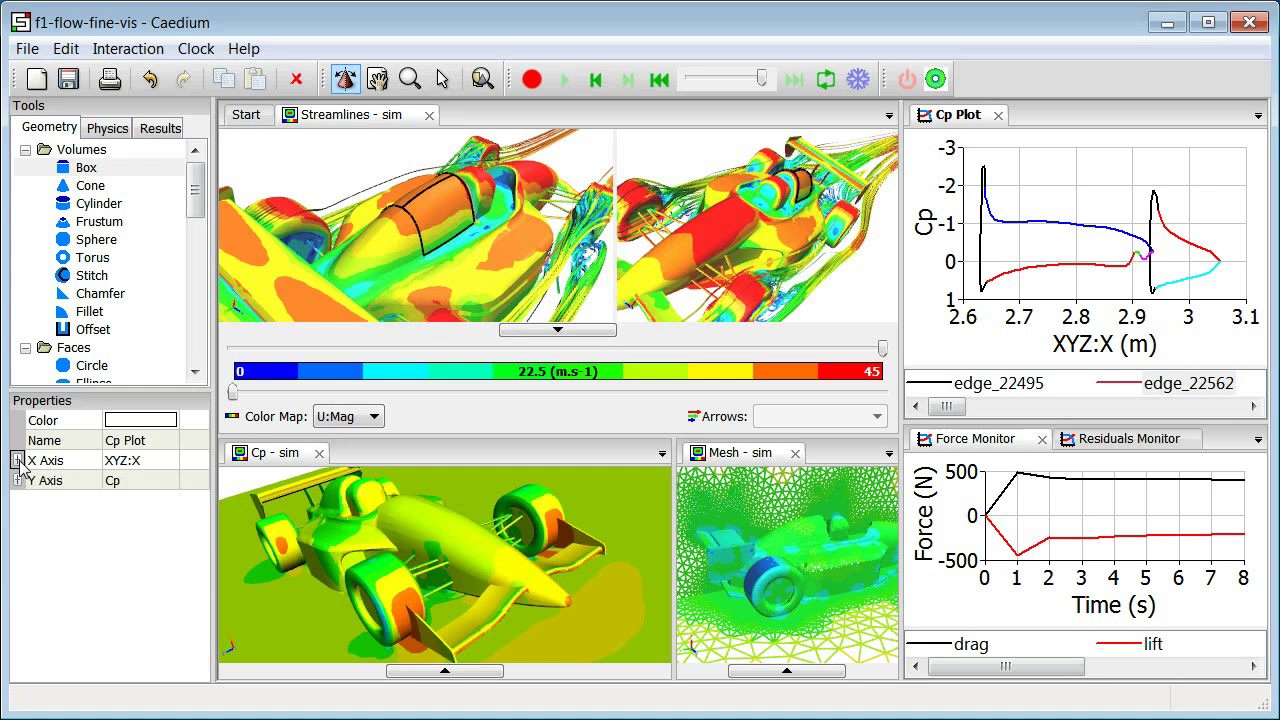
{"action": "left_click", "coordinate": [17, 480]}
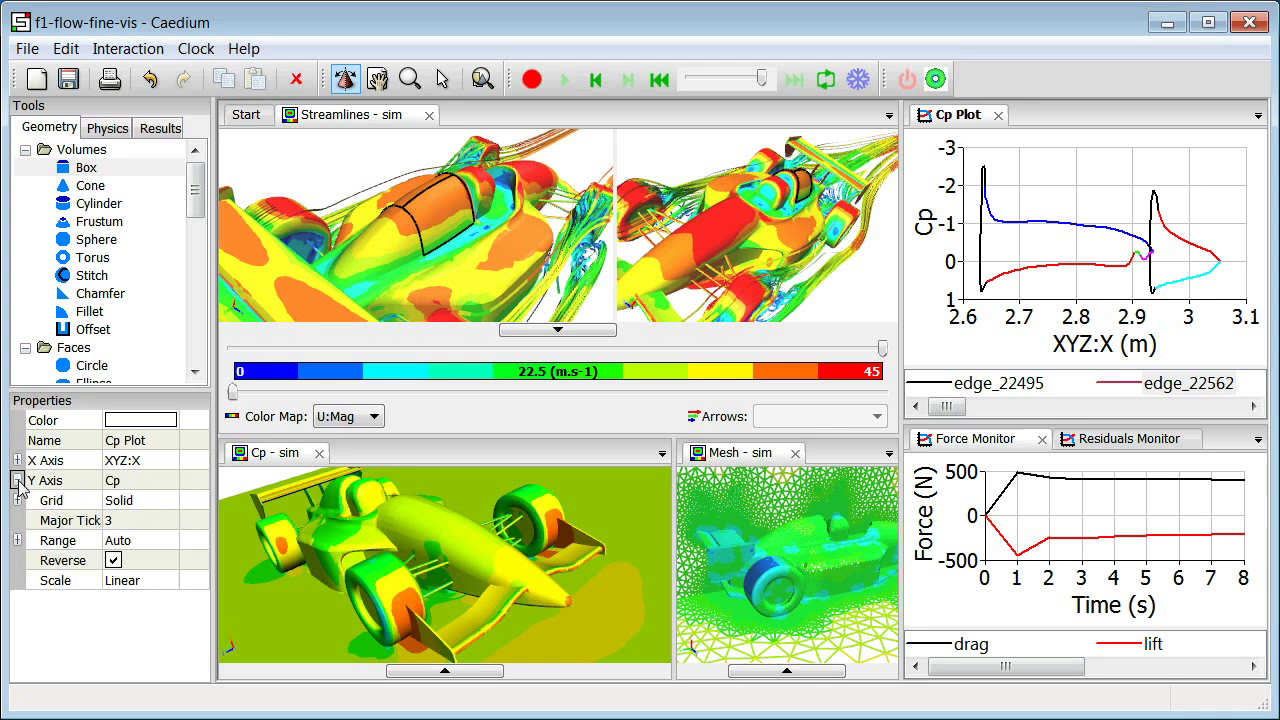
{"action": "left_click", "coordinate": [17, 480]}
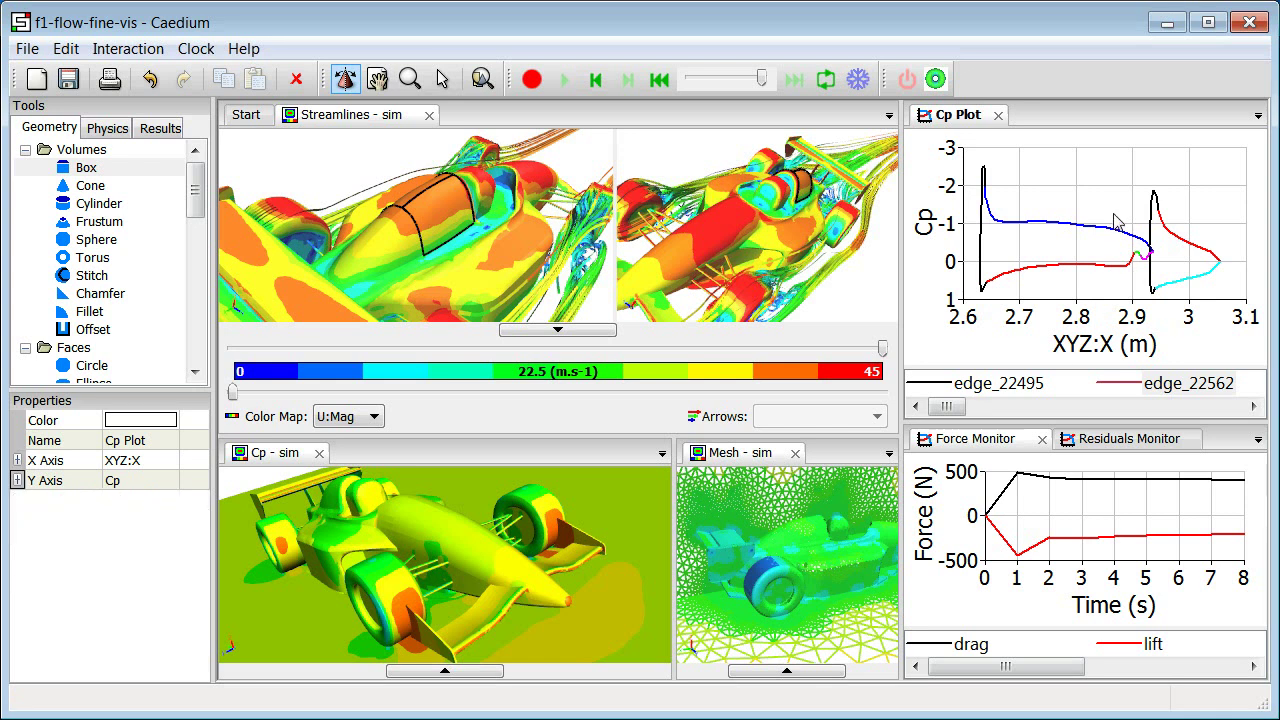
- Recolour the edge_22495 Cp curve light green, then undo the colour change
{"action": "left_click", "coordinate": [1000, 383]}
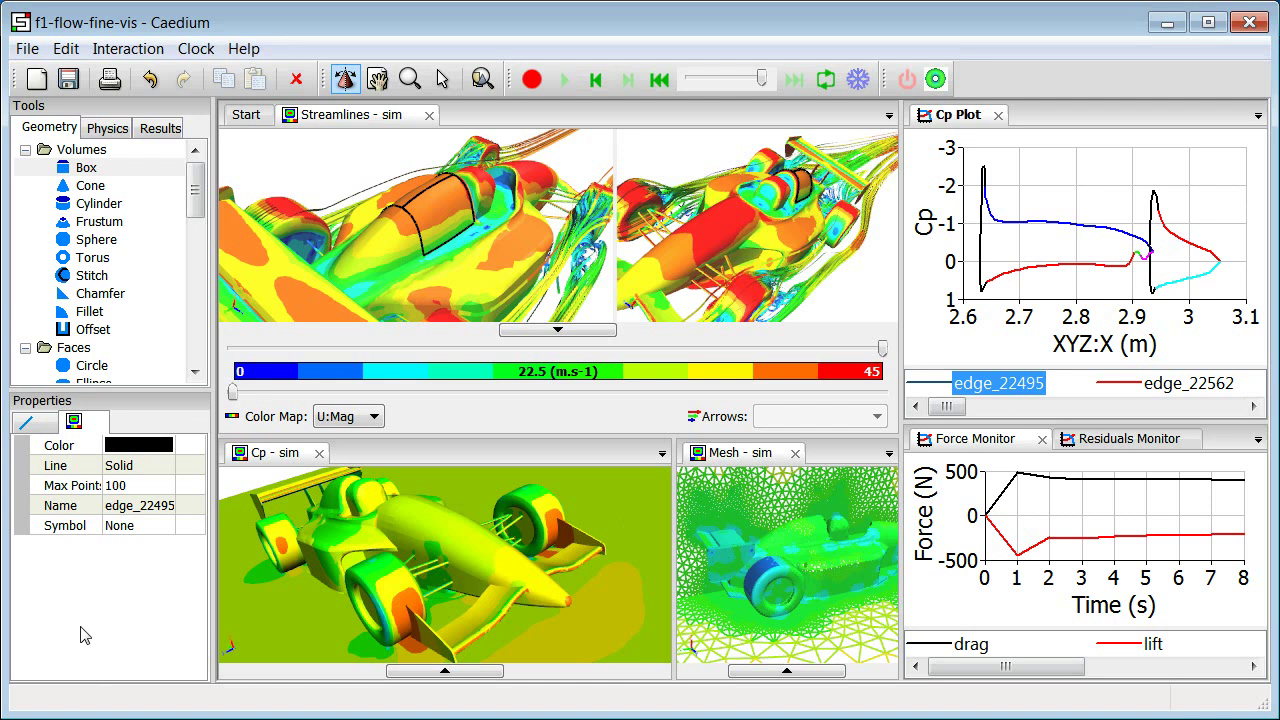
{"action": "left_click", "coordinate": [126, 444]}
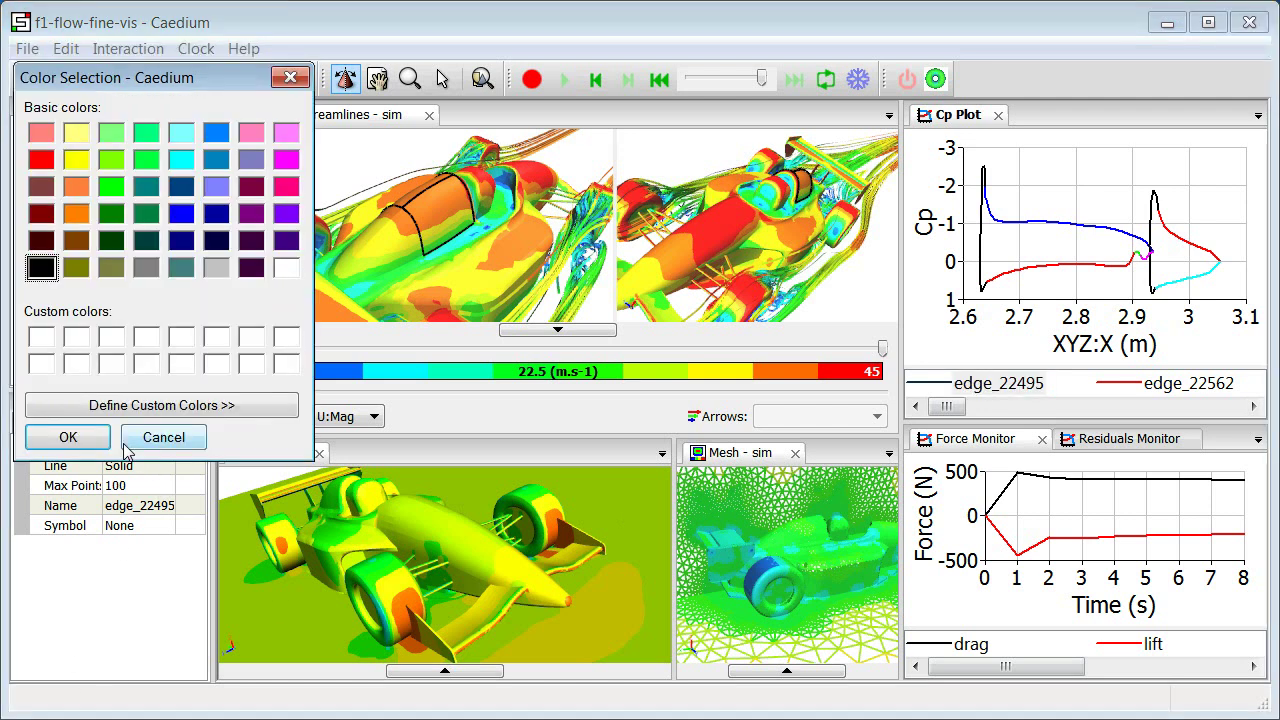
{"action": "left_click", "coordinate": [104, 136]}
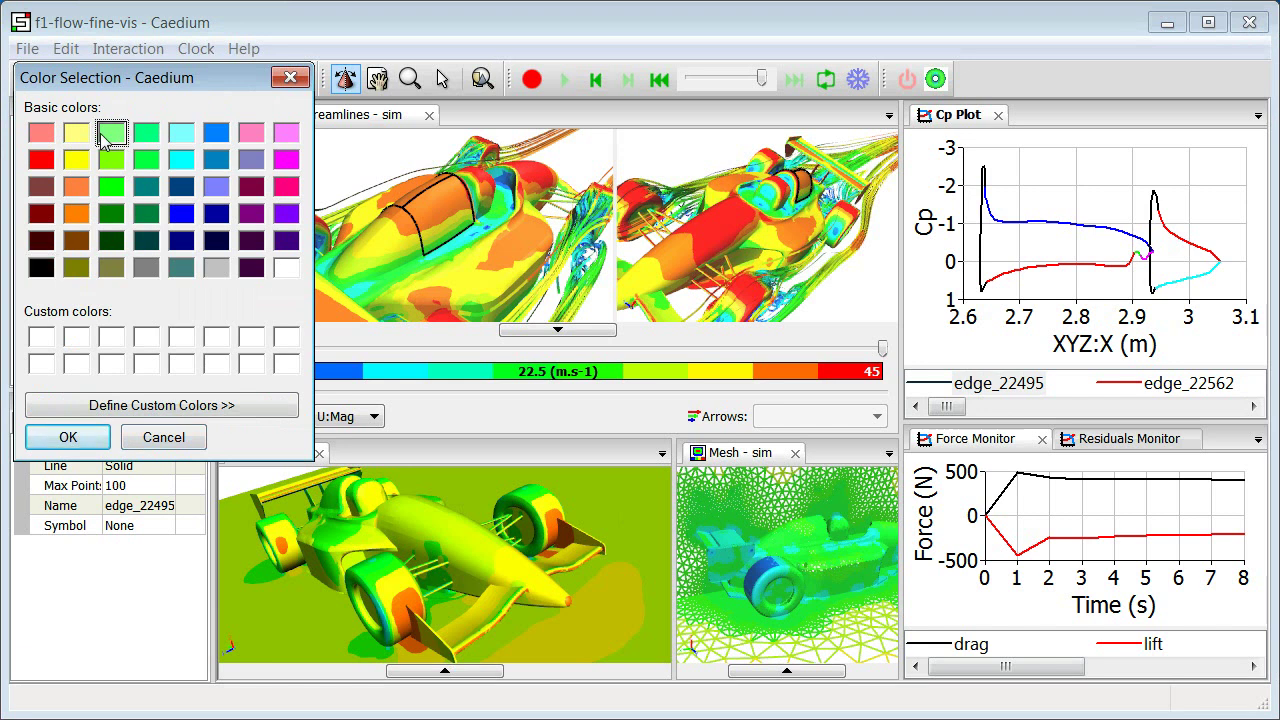
{"action": "left_click", "coordinate": [68, 437]}
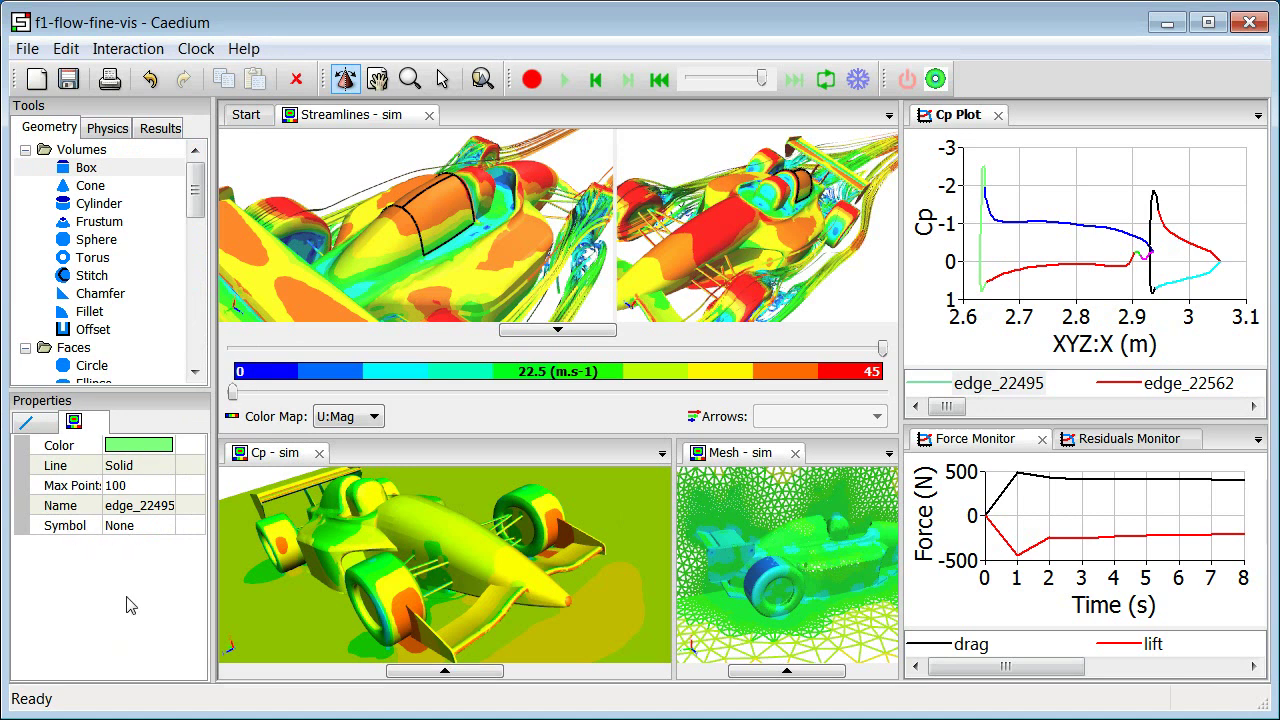
{"action": "left_click", "coordinate": [150, 80]}
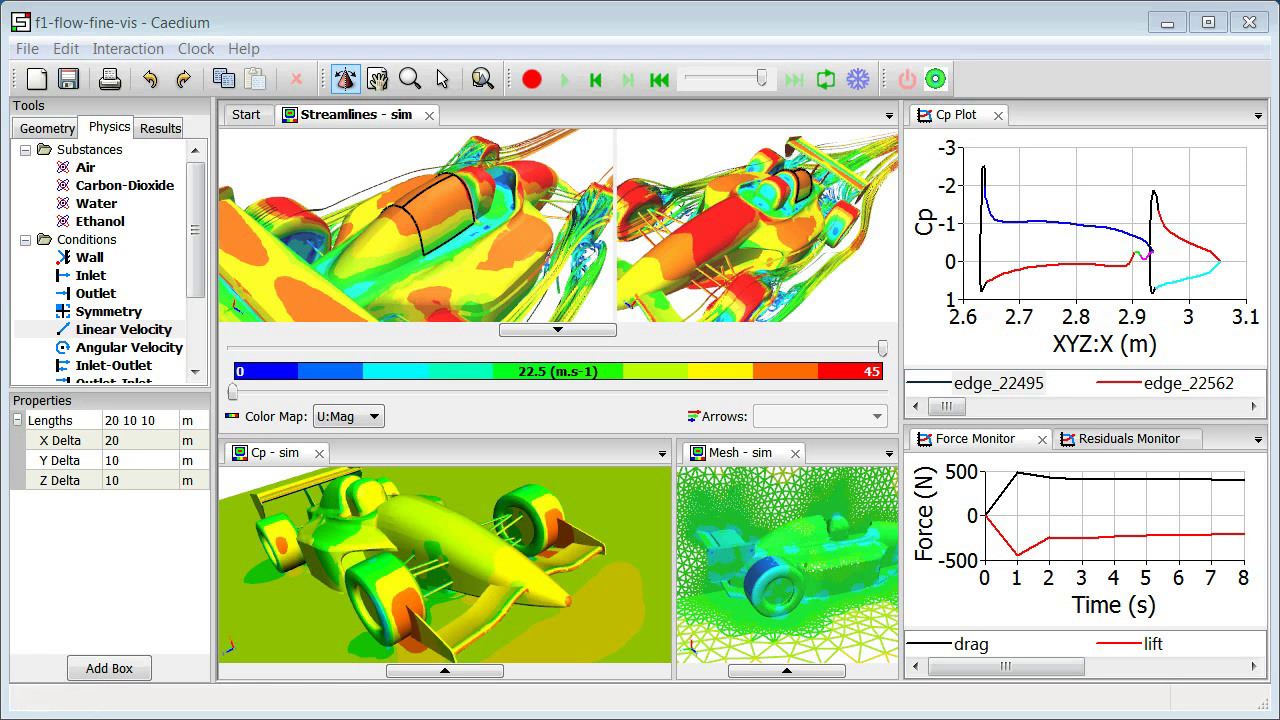
- Show Air's material properties and read the descriptions of Cp, Hf, W and beta
{"action": "left_click", "coordinate": [85, 170]}
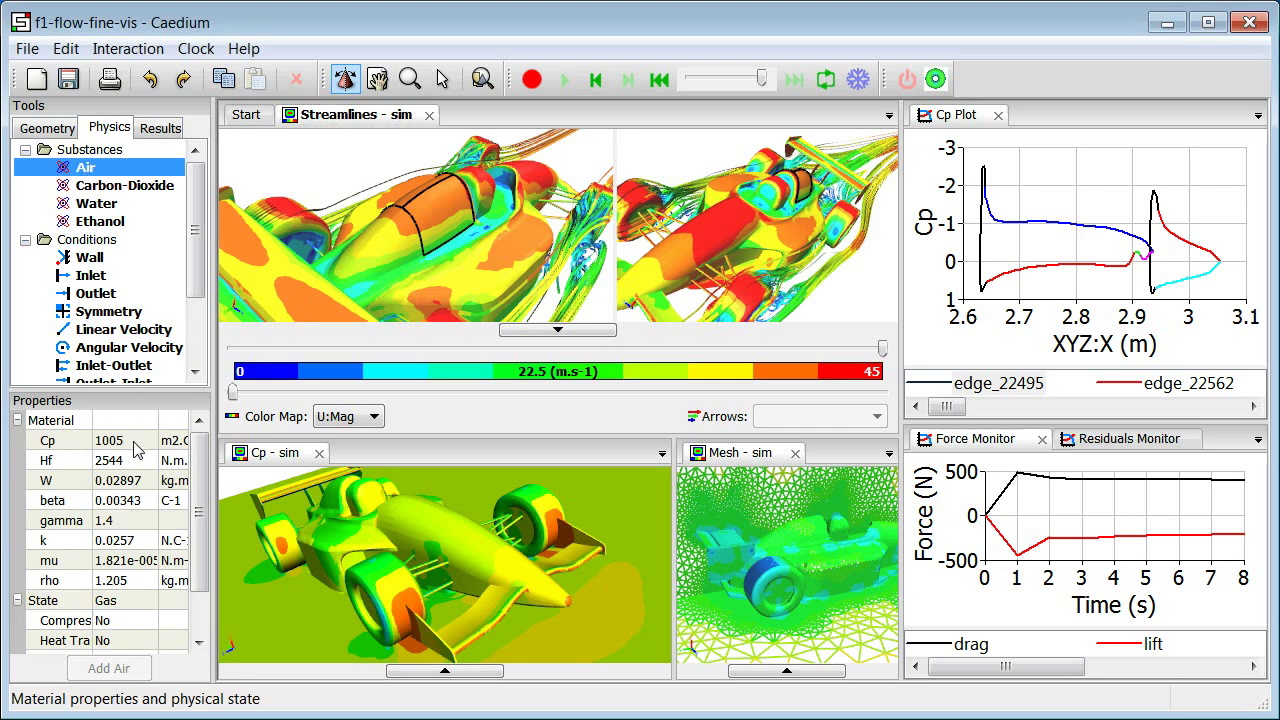
{"action": "left_click", "coordinate": [62, 444]}
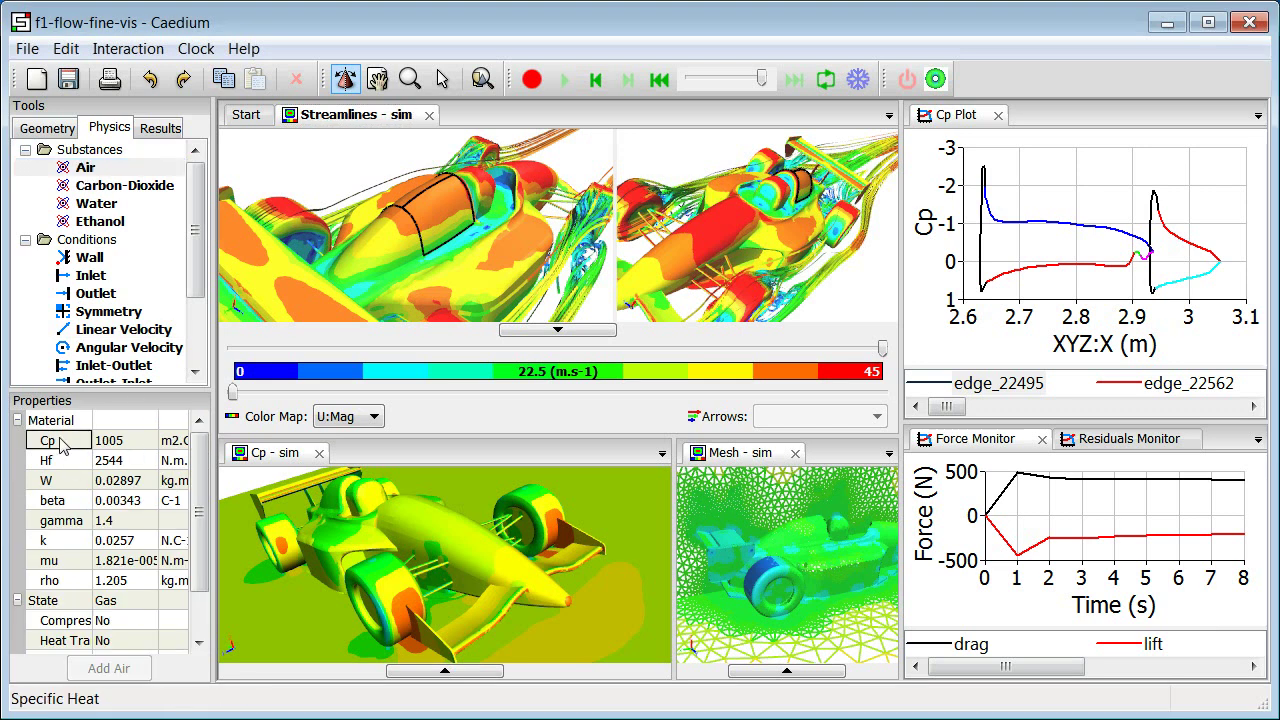
{"action": "left_click", "coordinate": [66, 462]}
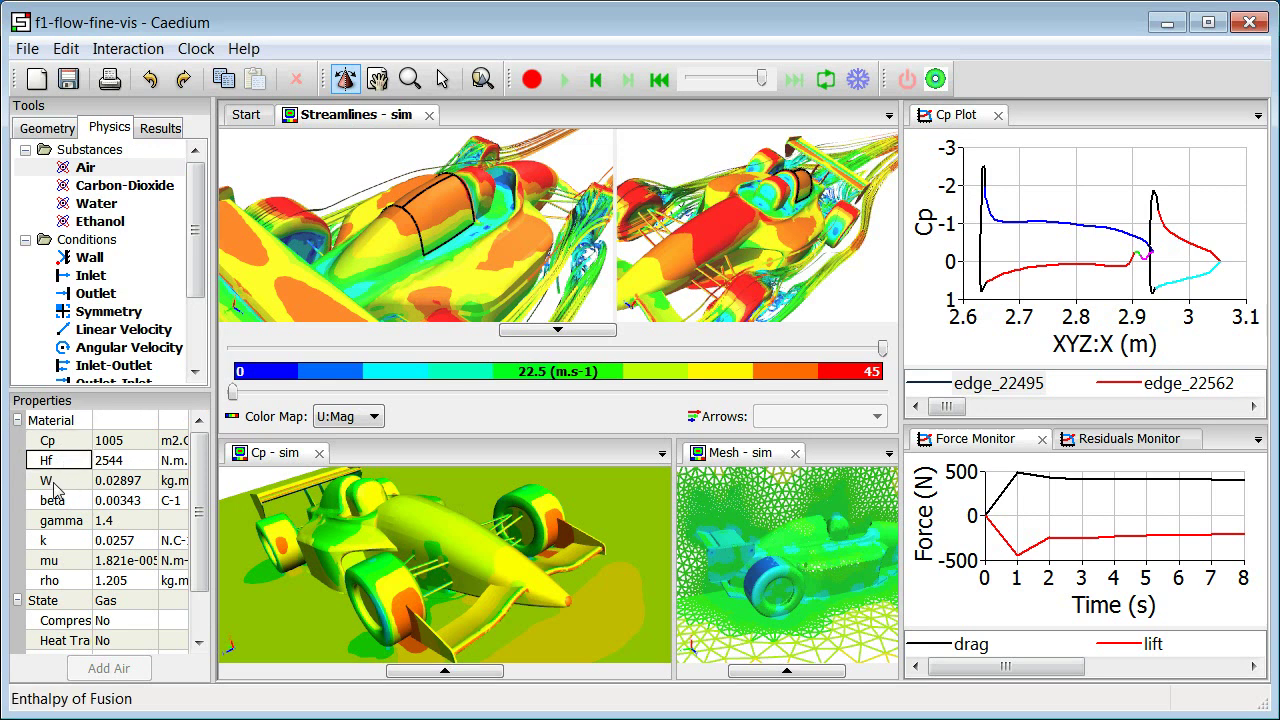
{"action": "left_click", "coordinate": [56, 484]}
{"action": "left_click", "coordinate": [57, 507]}
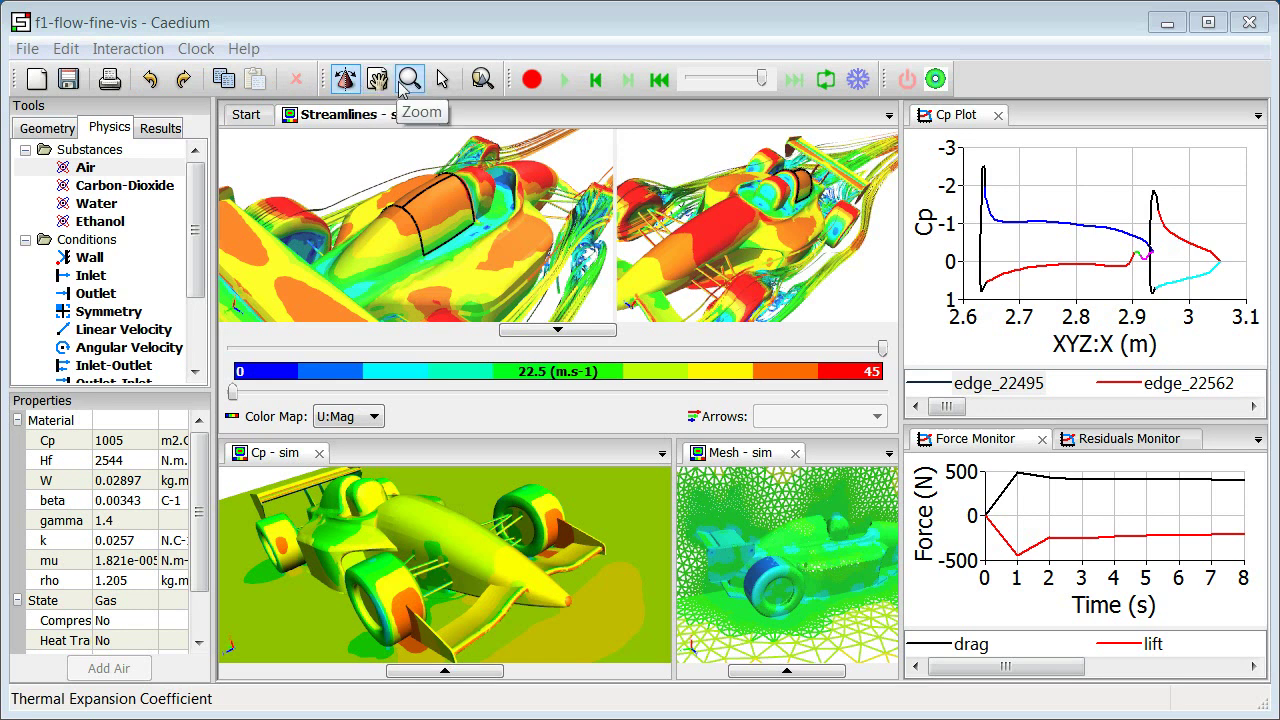
- Switch the 3D views to spin mode using the Spin toolbar button
{"action": "left_click", "coordinate": [345, 79]}
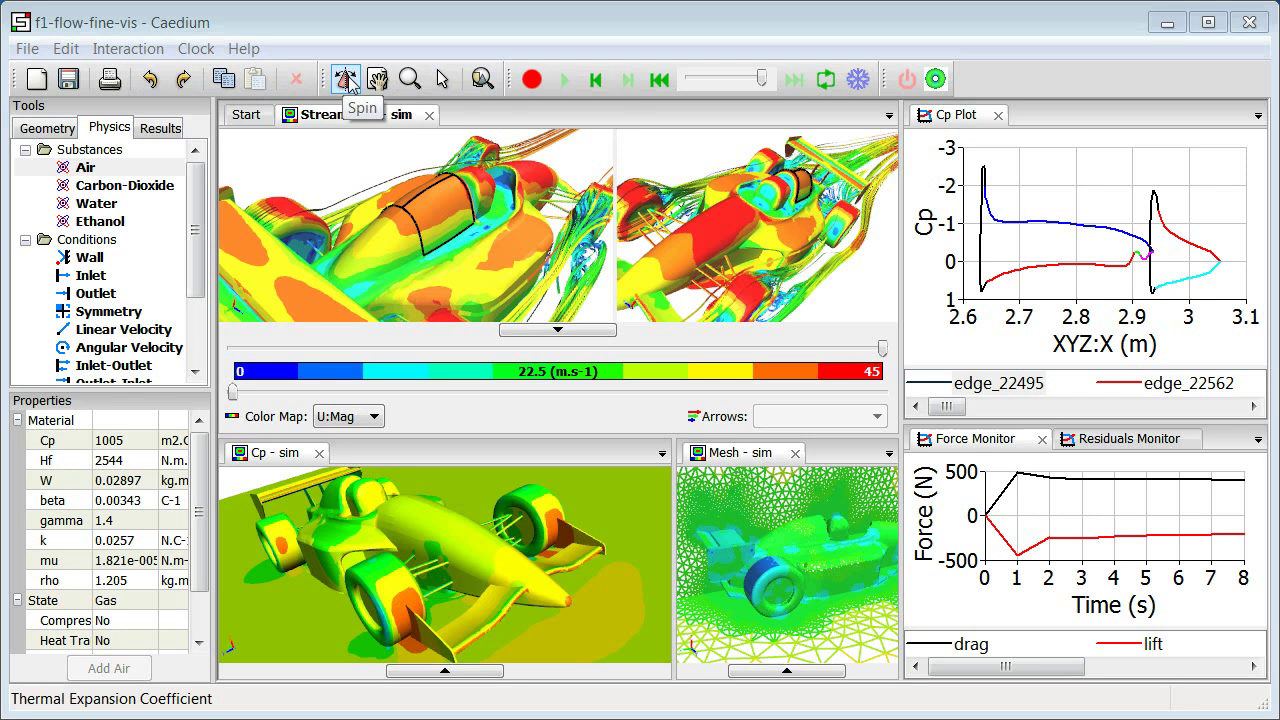